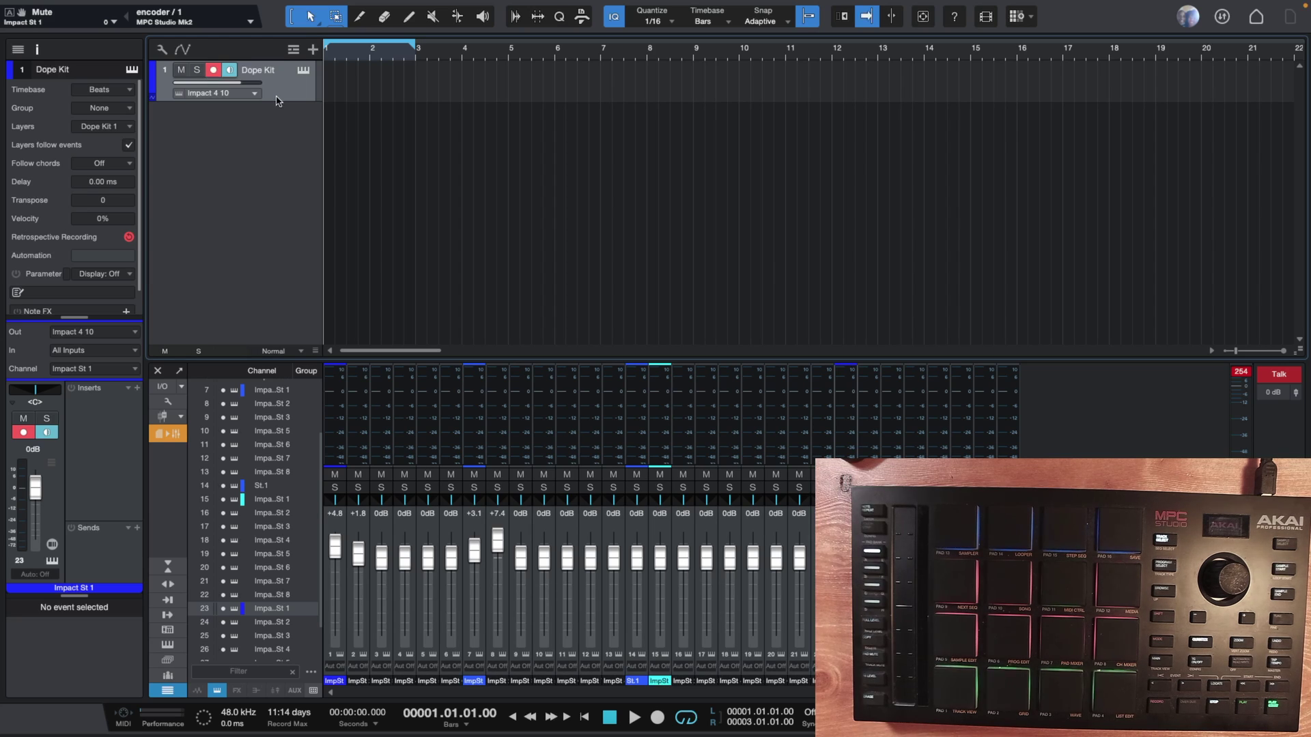
Delete the Dope Kit track and load Impact's Dope Kit preset on a fresh instrument track.
key("Delete")
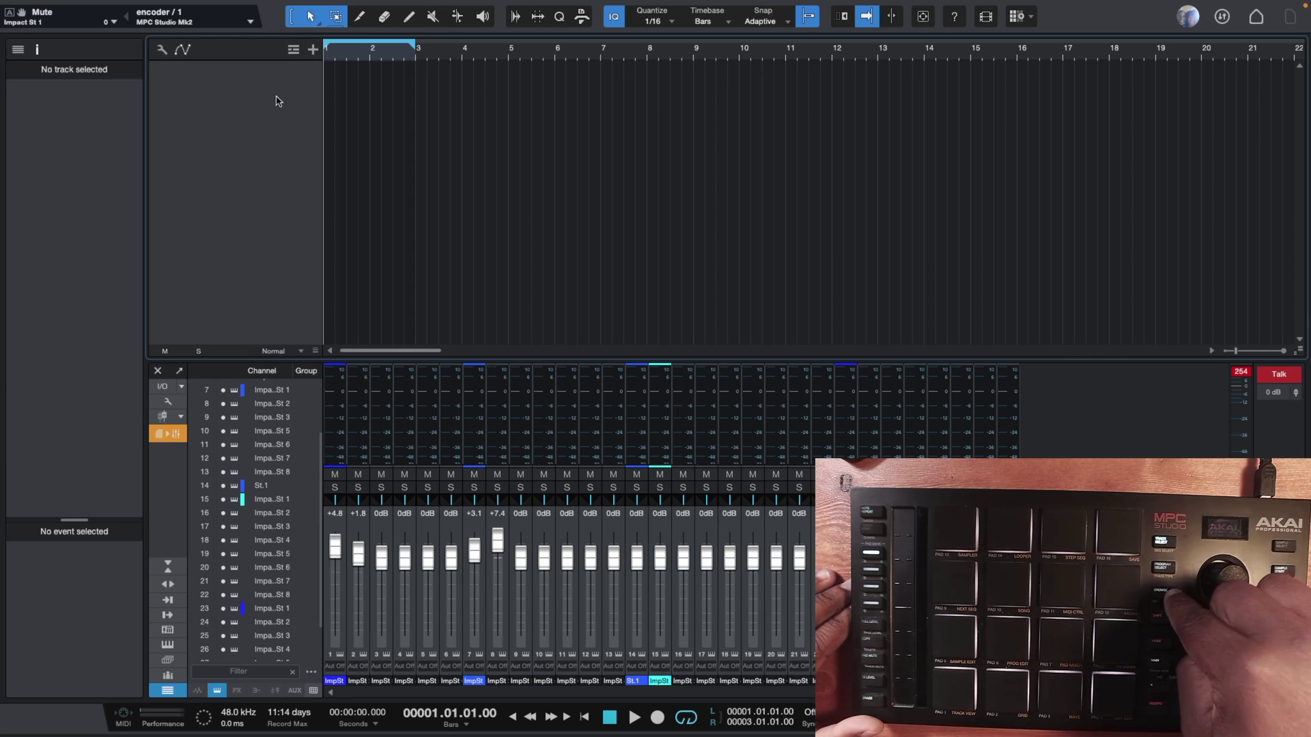
key("F5")
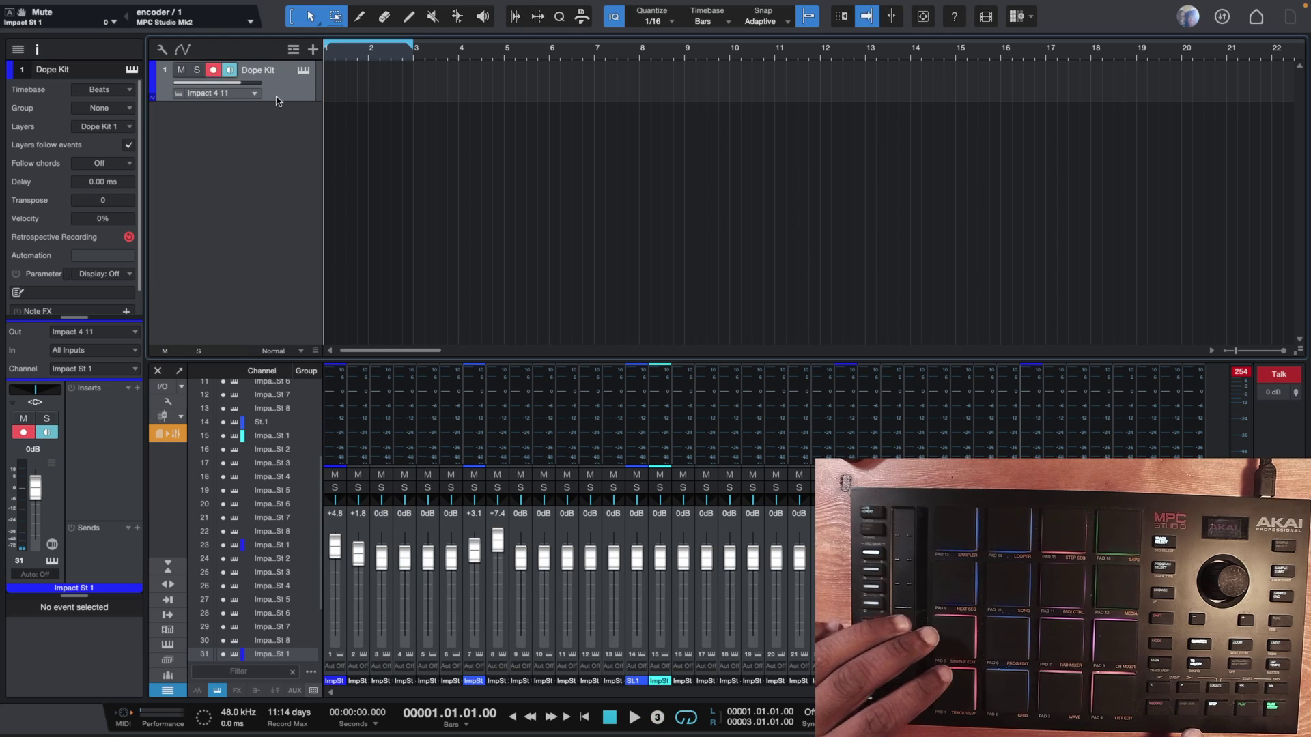
Record a two-bar drum pattern on the Dope Kit track and return the playhead to the start.
key("KP_Multiply")
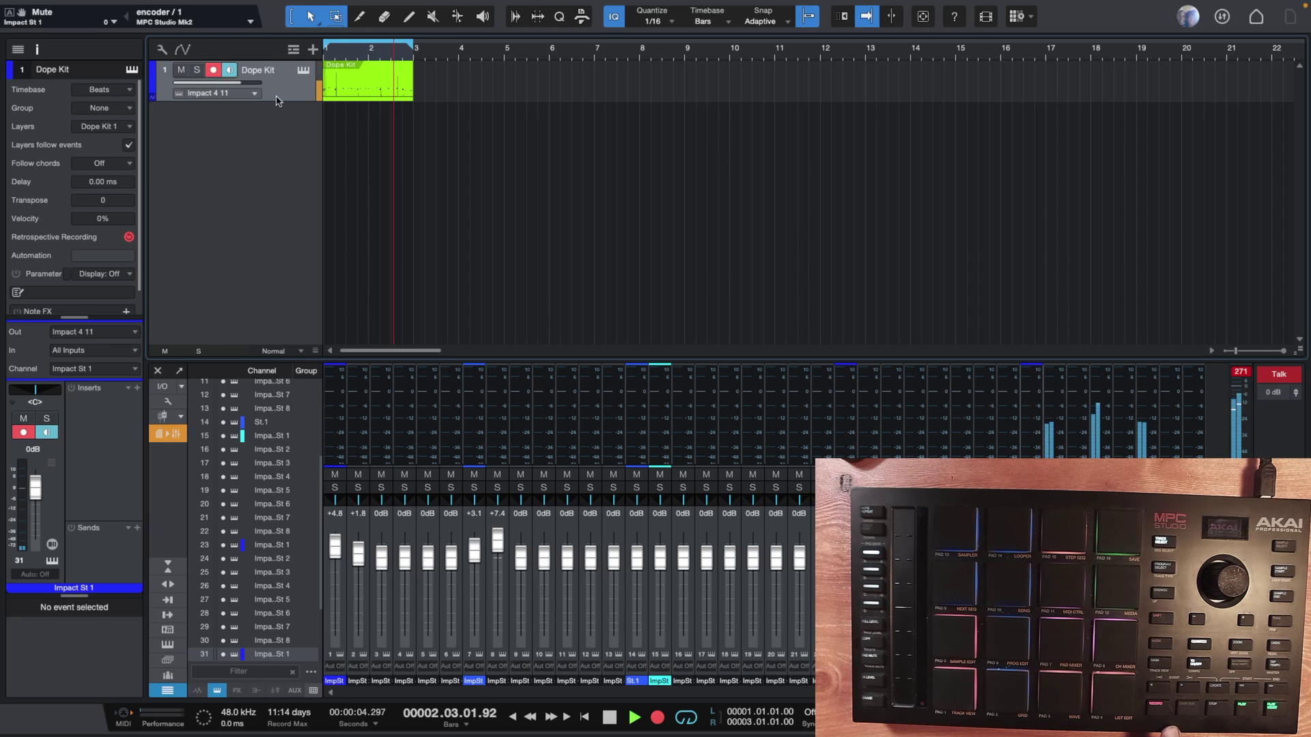
key("space")
key("Home")
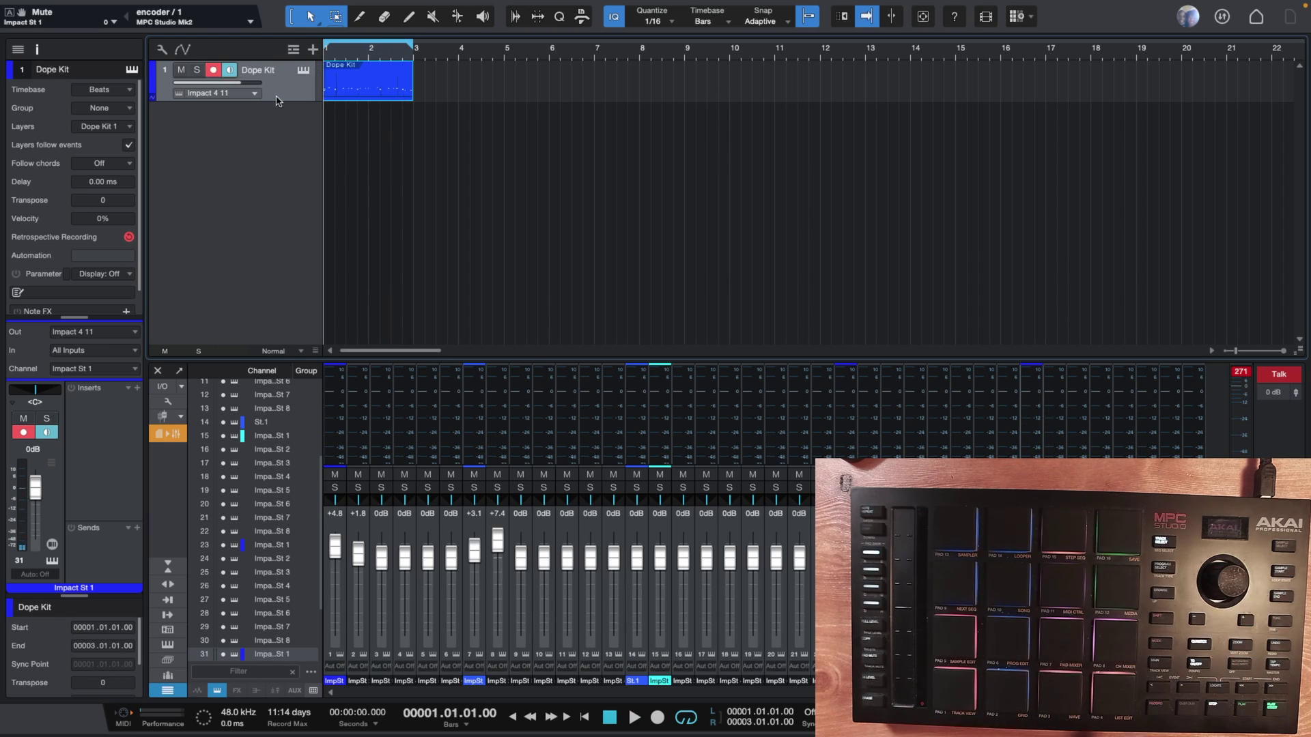
Play back the recorded Dope Kit pattern, stop it and return the playhead to the start.
key("space")
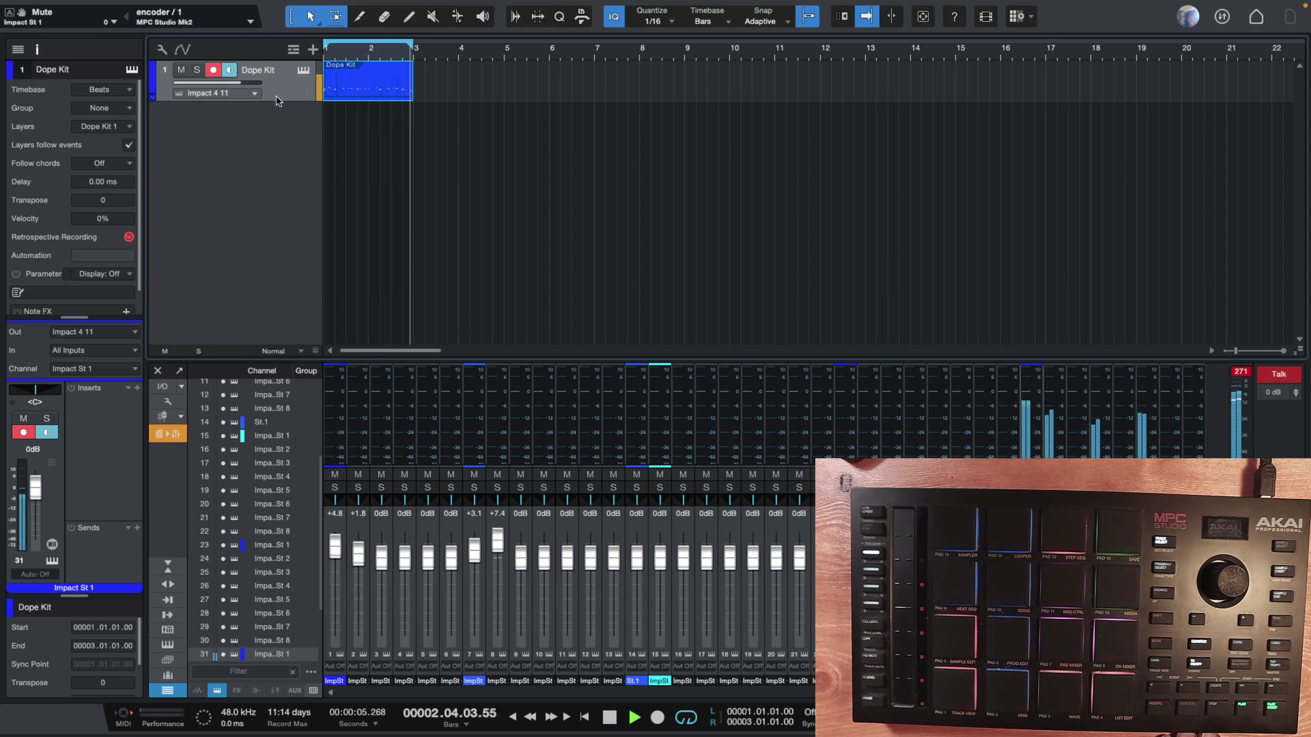
key("space")
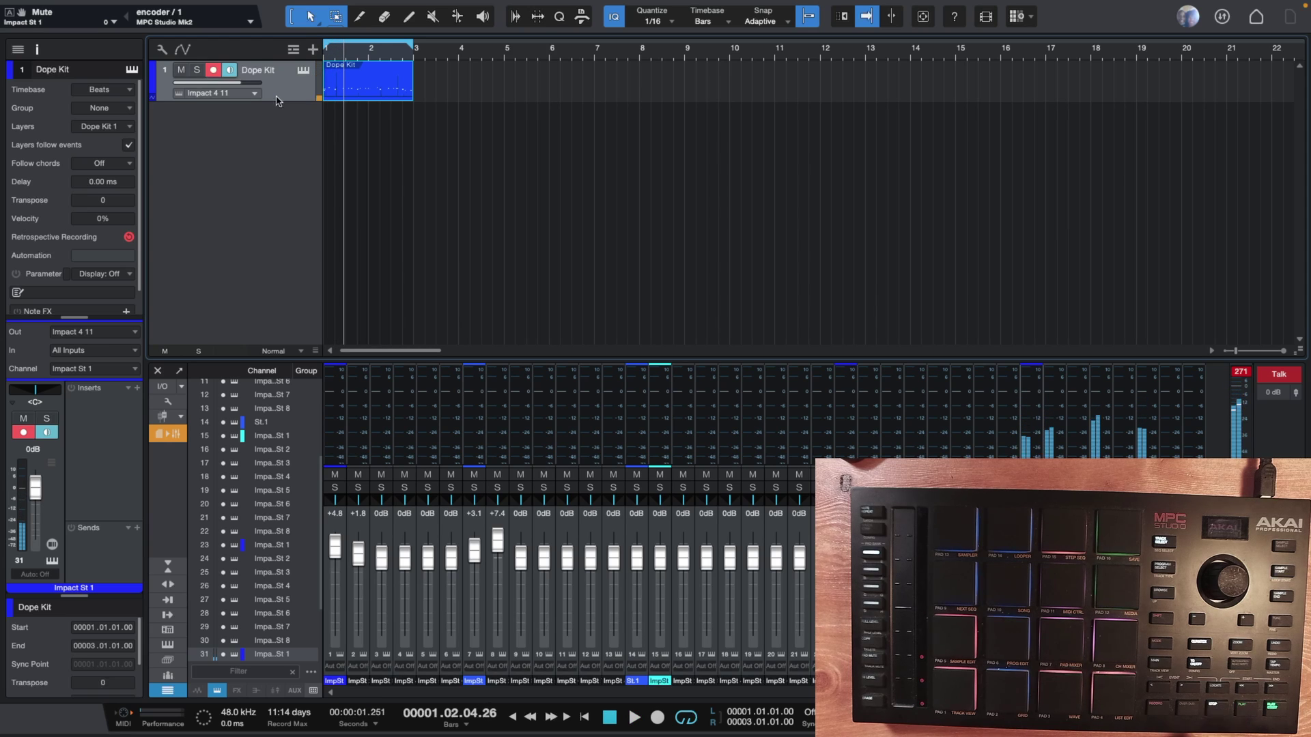
key("Home")
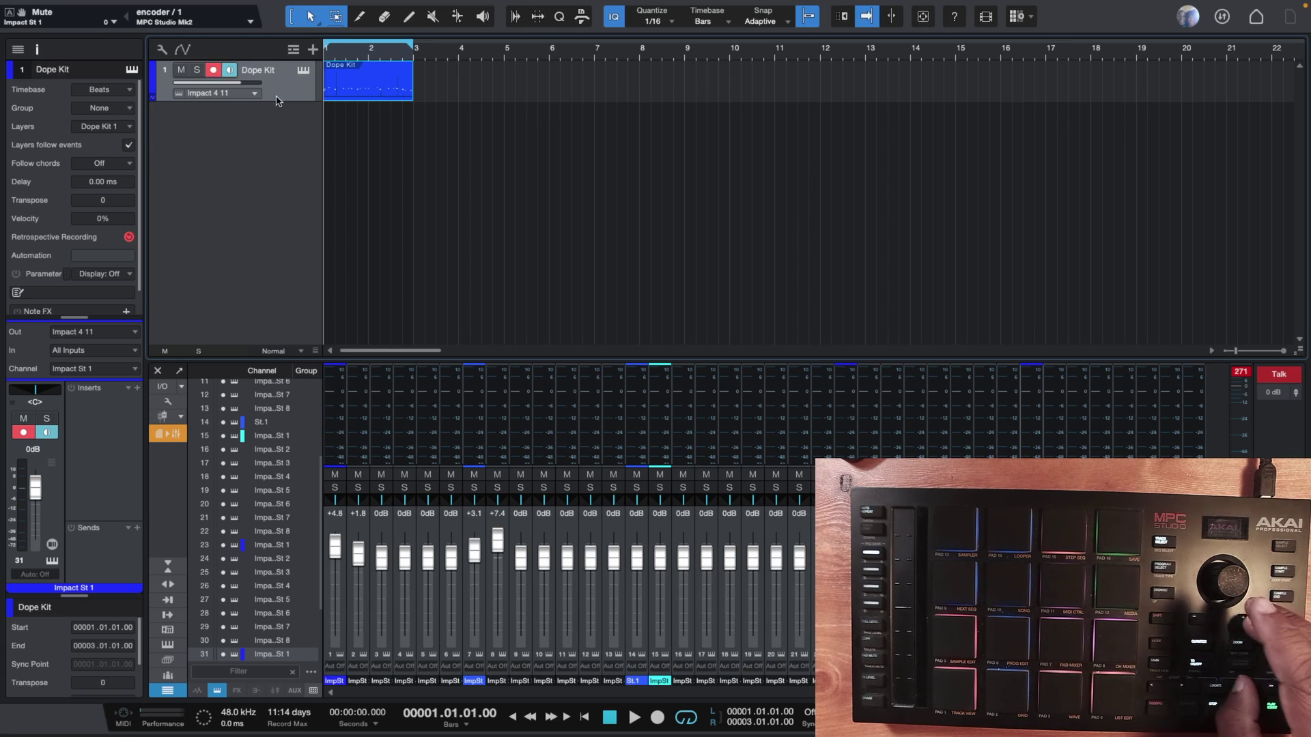
Load Impact's Easy Kit preset on a new track and record a two-bar part with it.
key("F5")
key("Down")
key("Down")
key("Down")
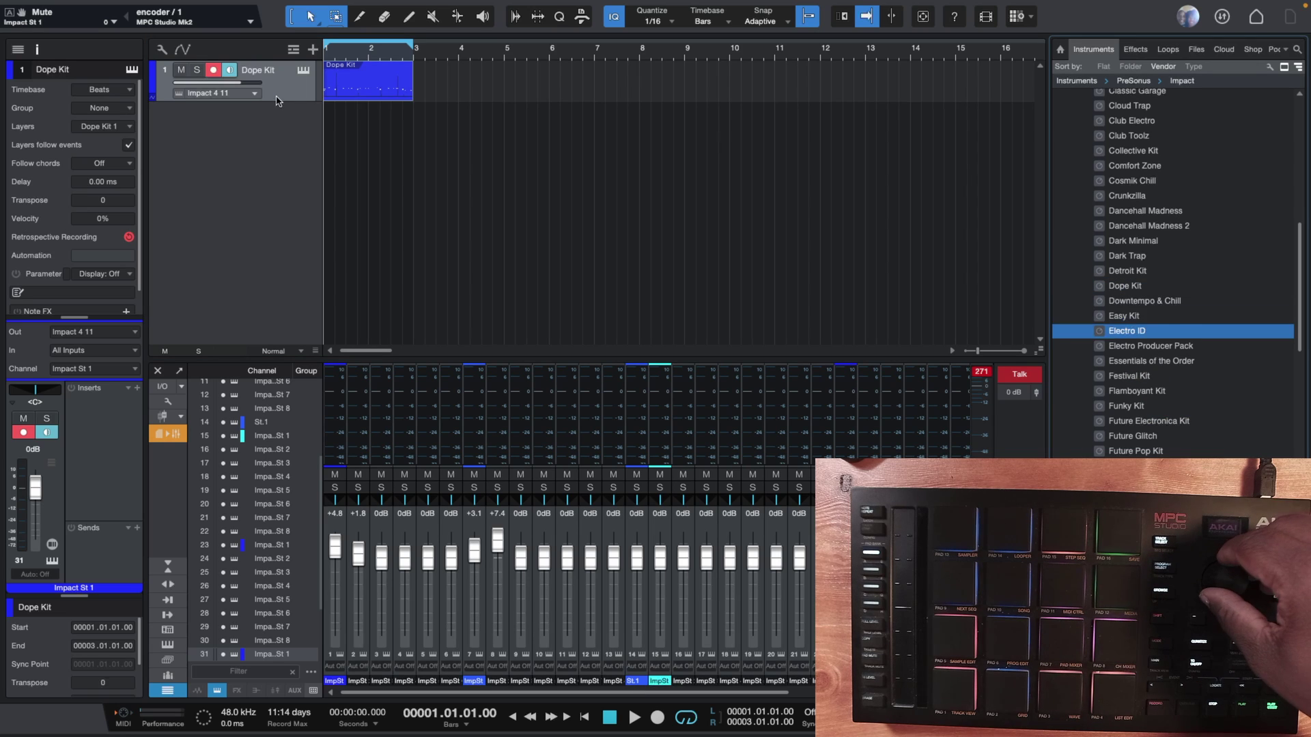
key("Up")
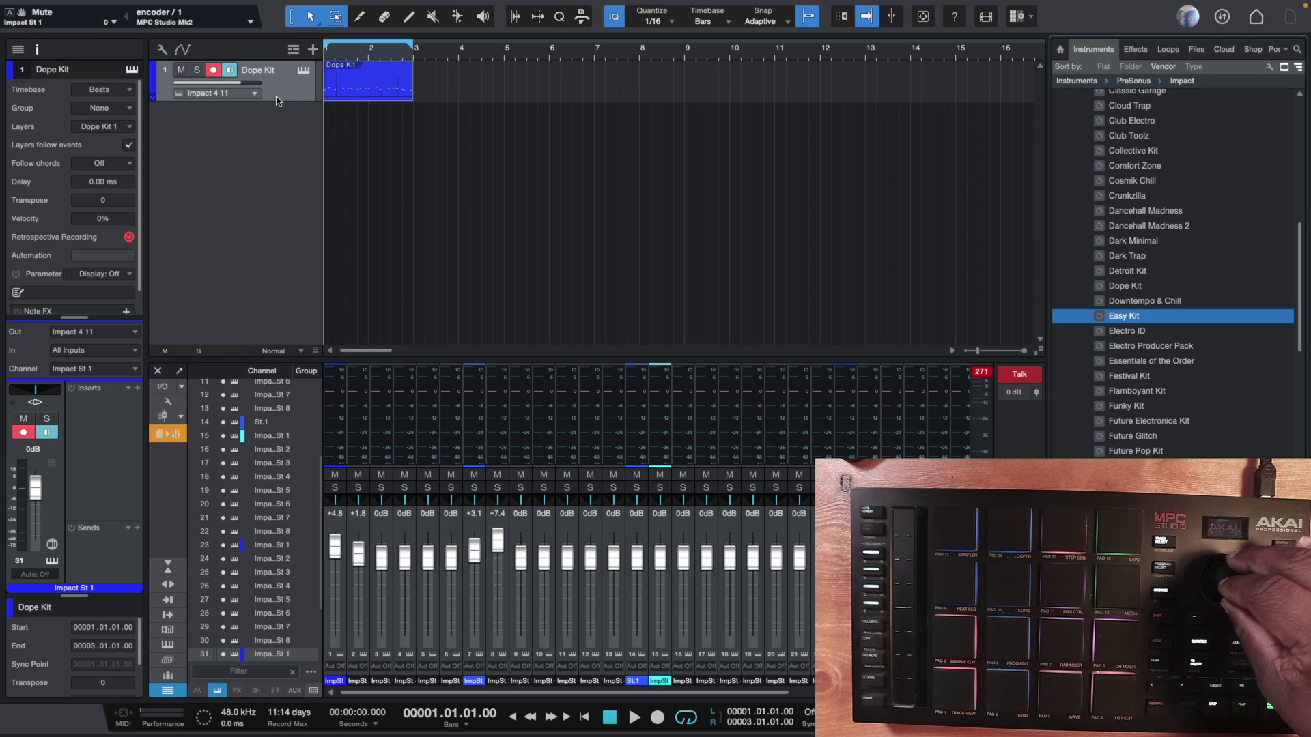
key("Return")
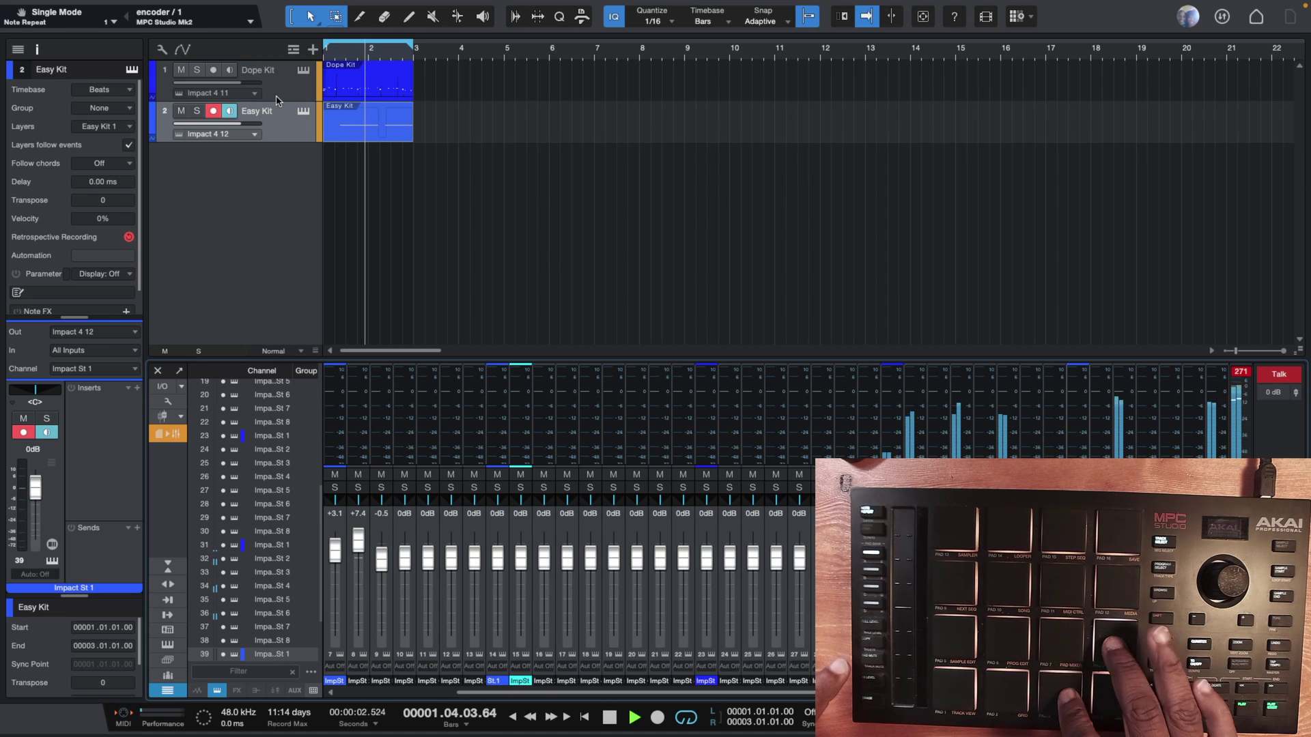
key("space")
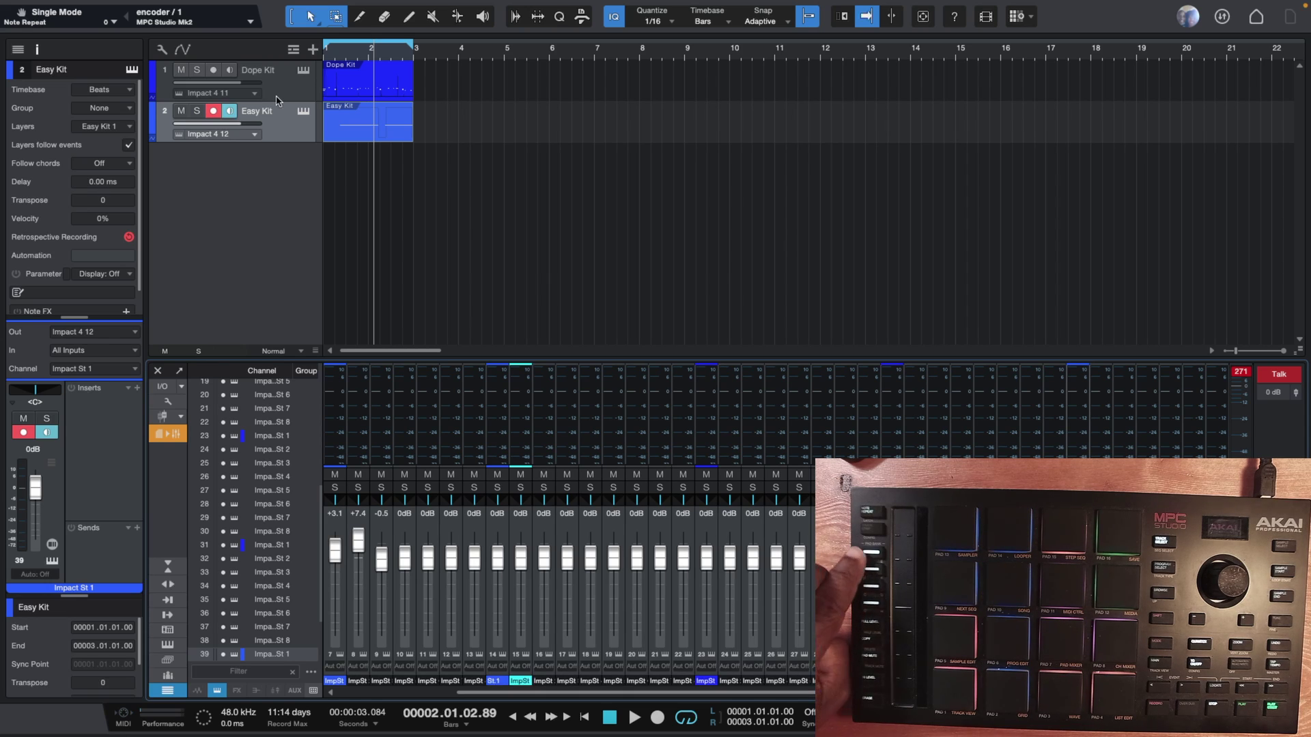
Assign the Save command to the Pad Bank A - E button of the MPC Studio Mk2 external device.
left_click(245, 27)
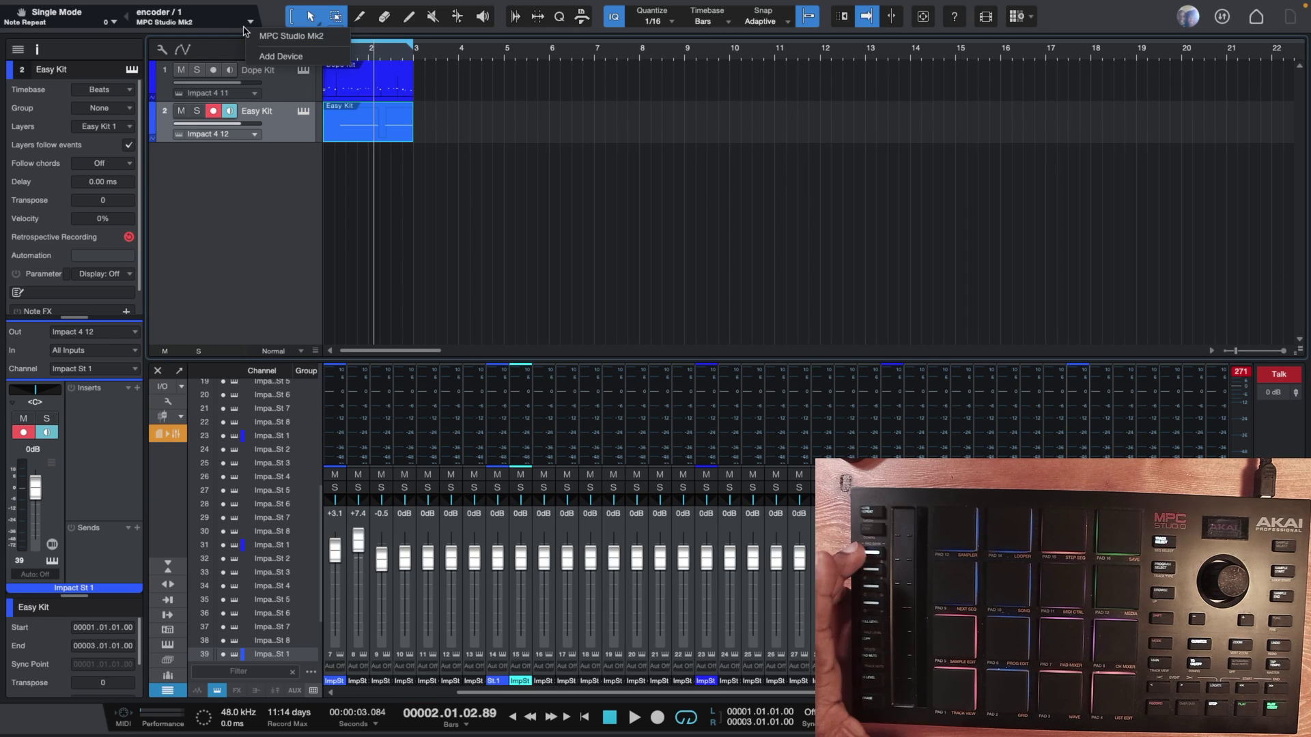
left_click(290, 35)
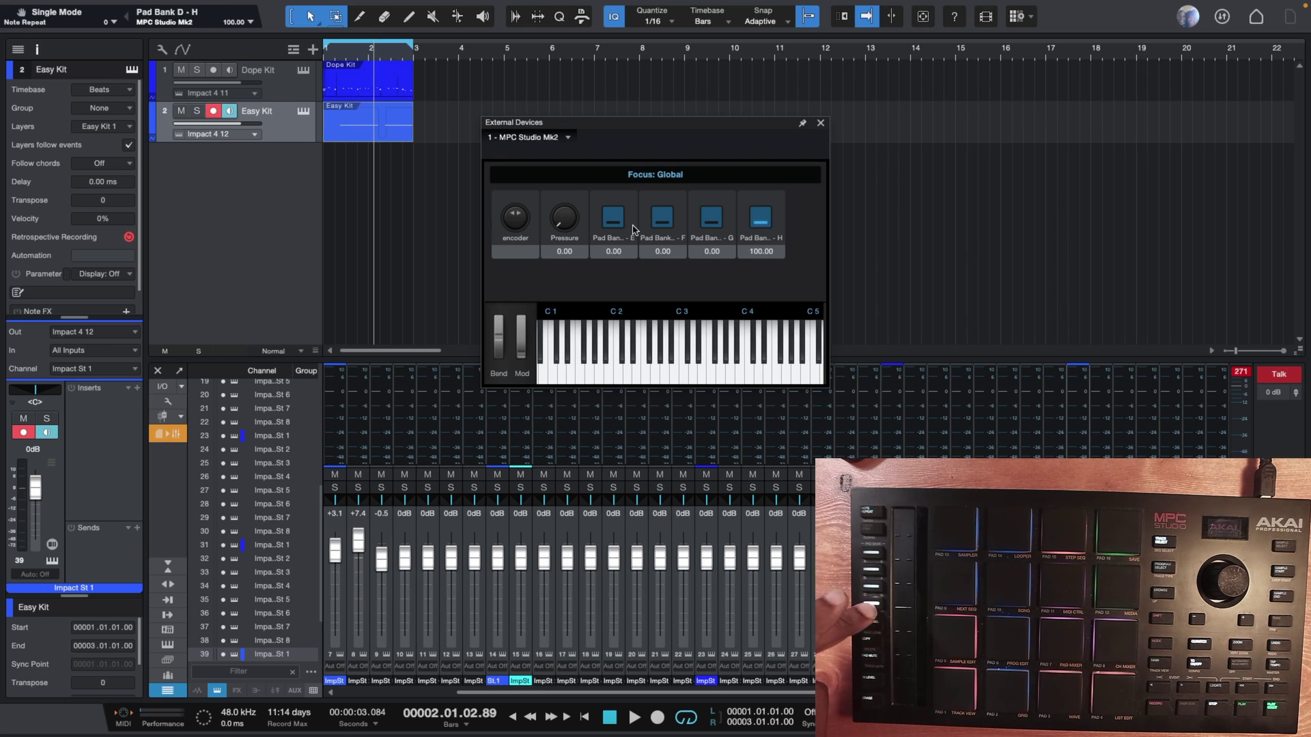
right_click(622, 226)
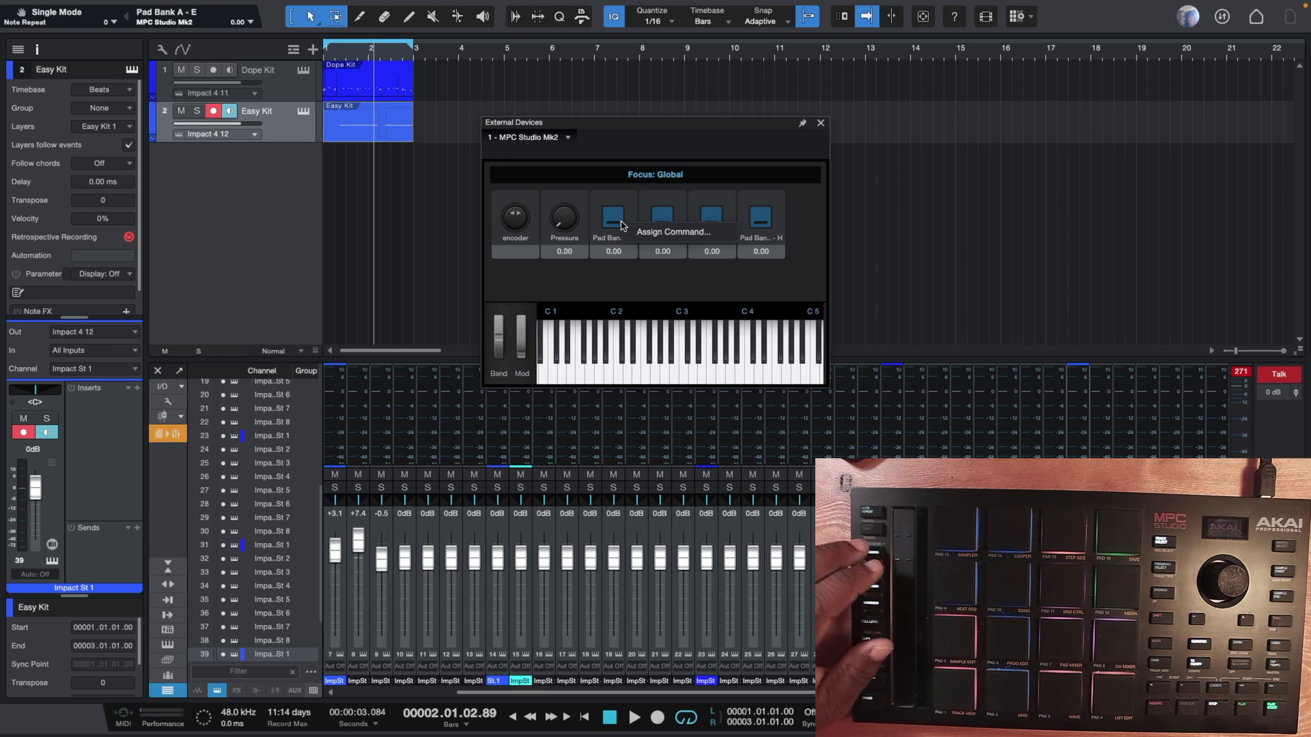
left_click(637, 229)
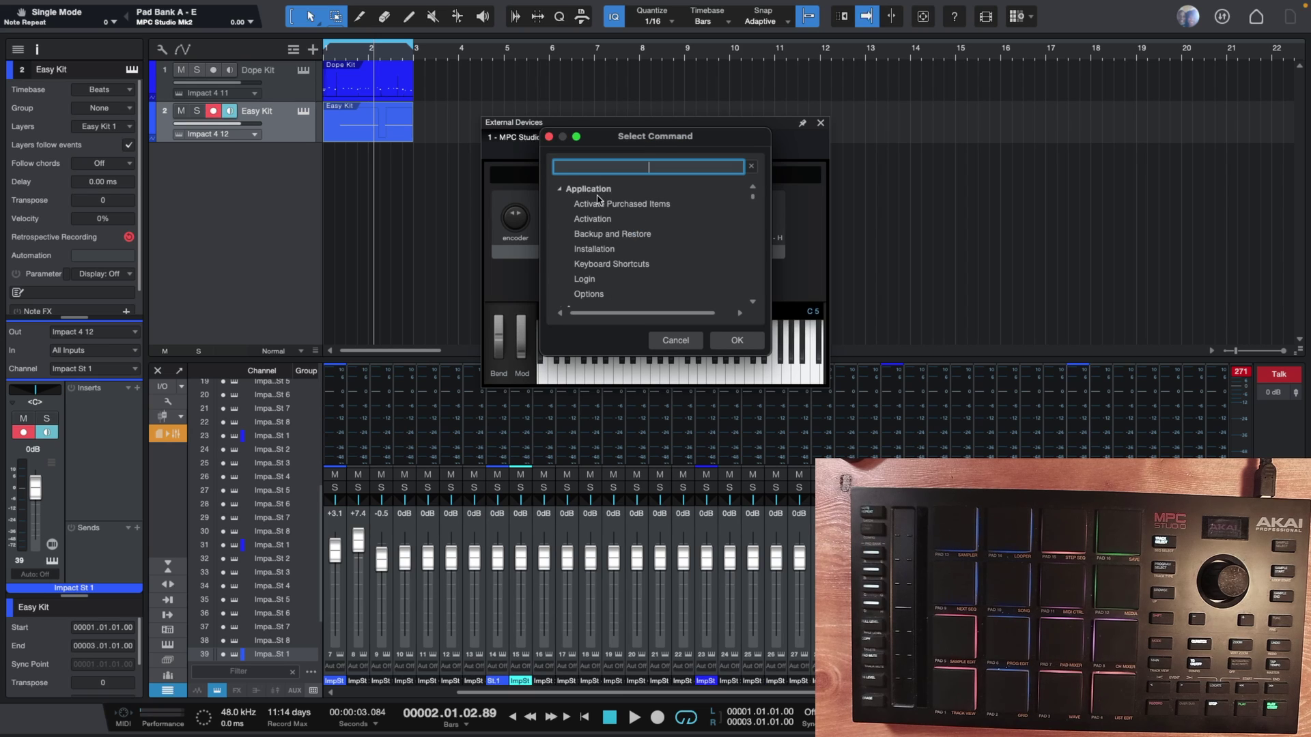
type("save")
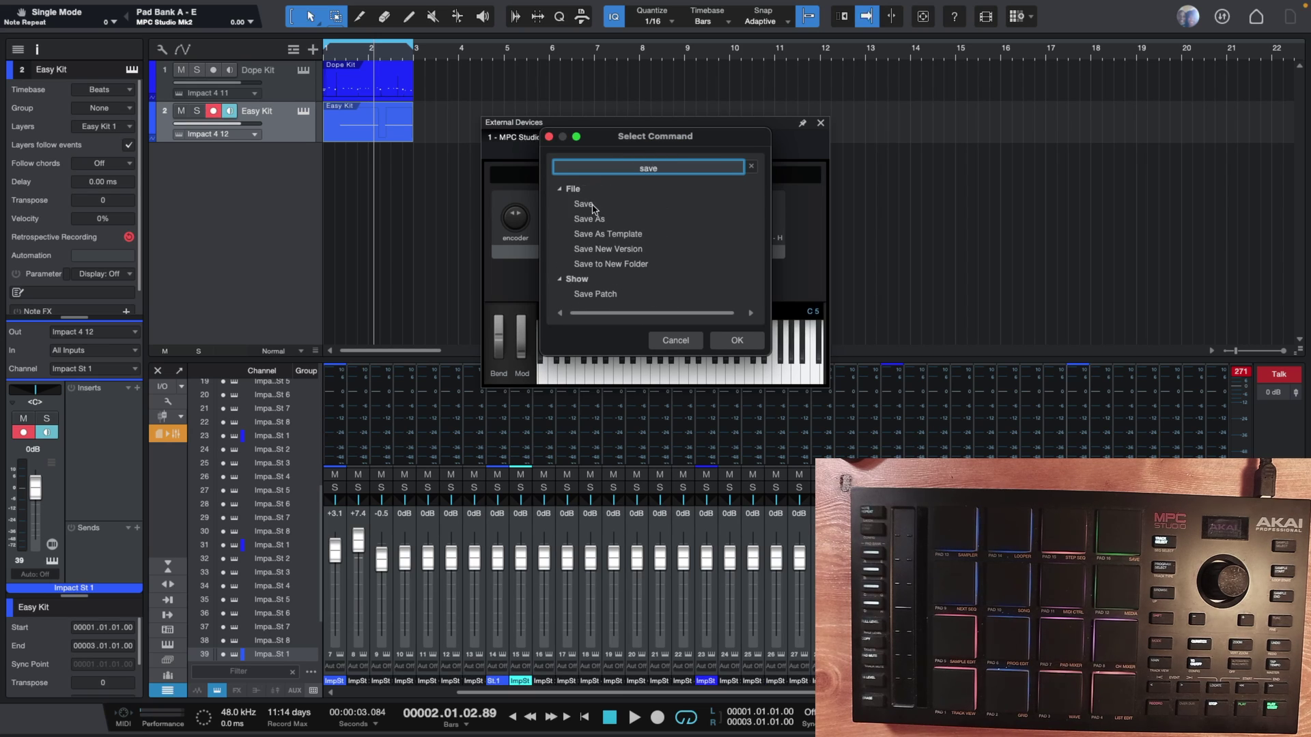
left_click(589, 204)
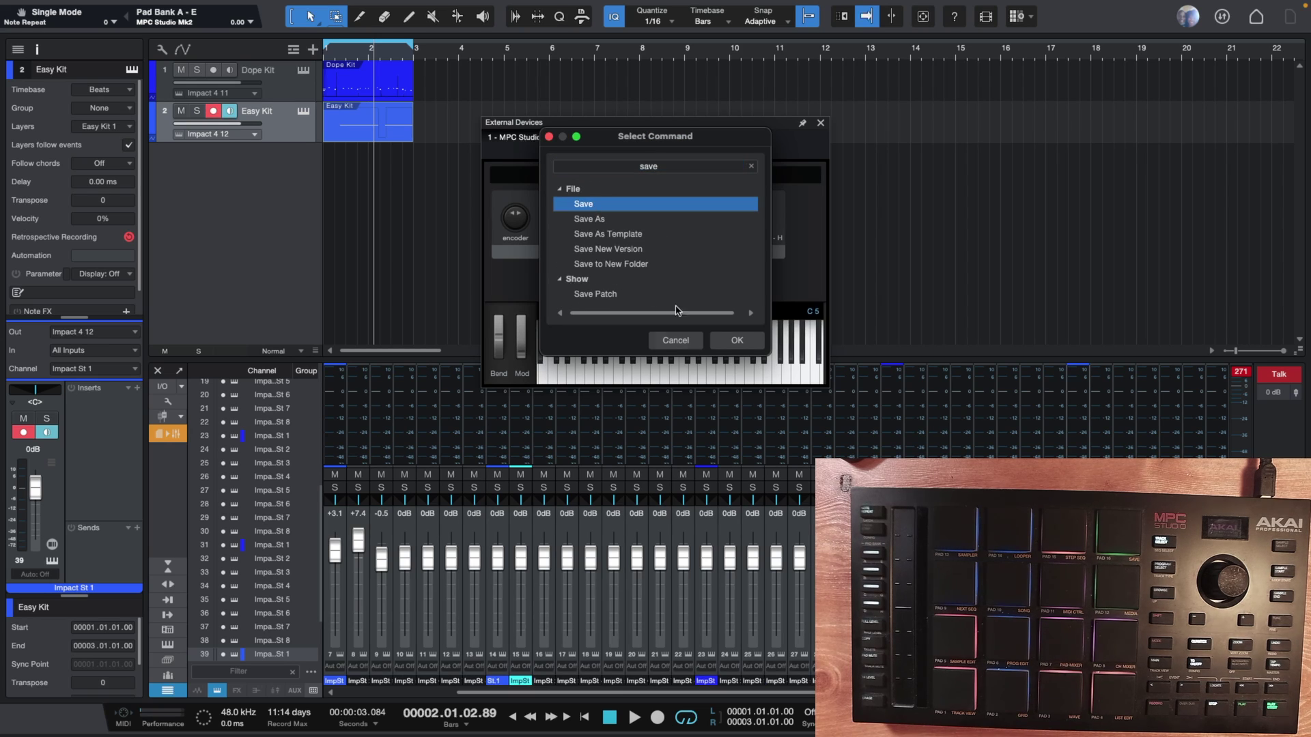
left_click(737, 340)
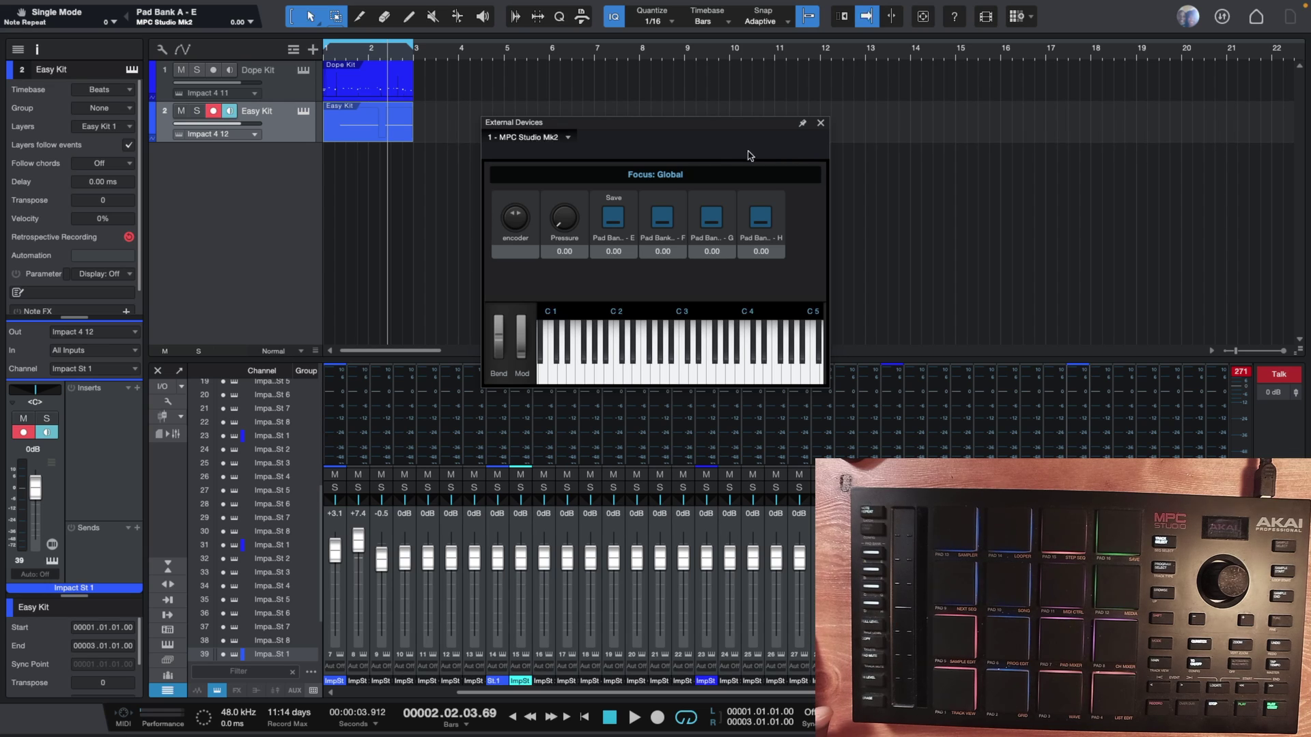
left_click(821, 124)
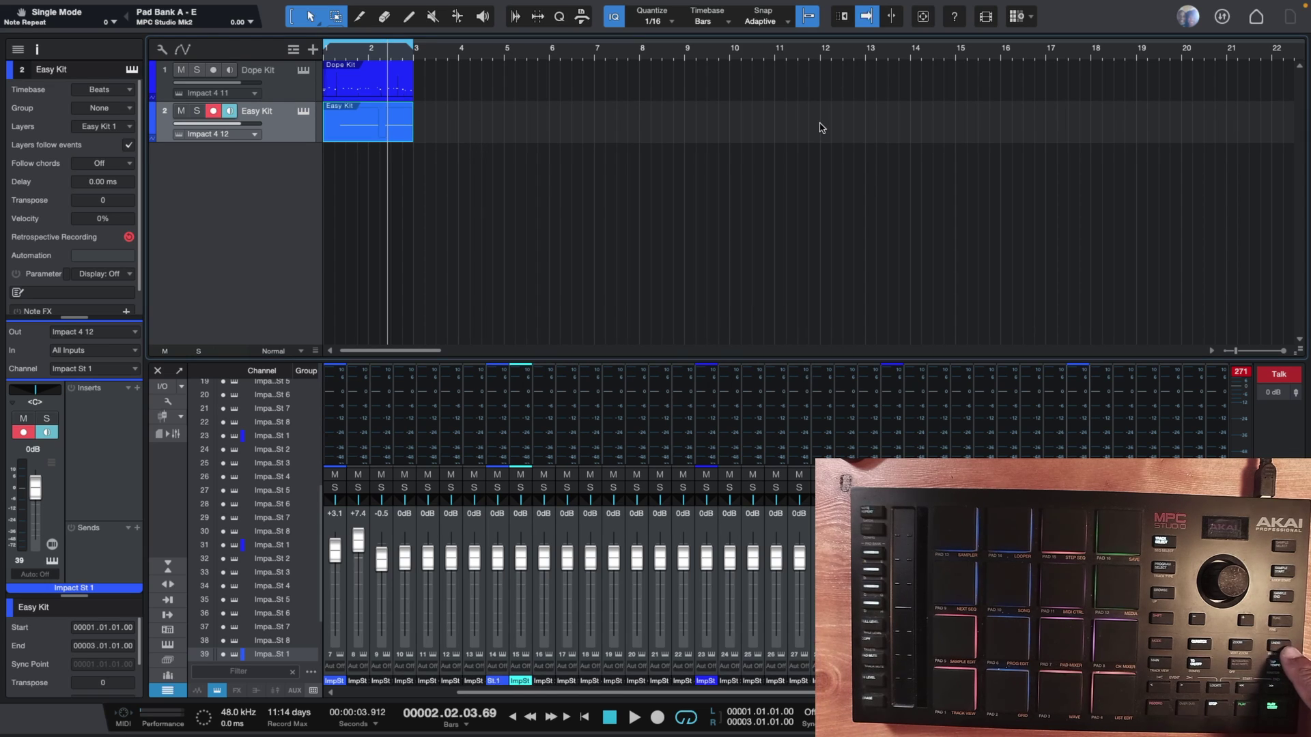
Undo and redo the Easy Kit recording twice.
key("ctrl+z")
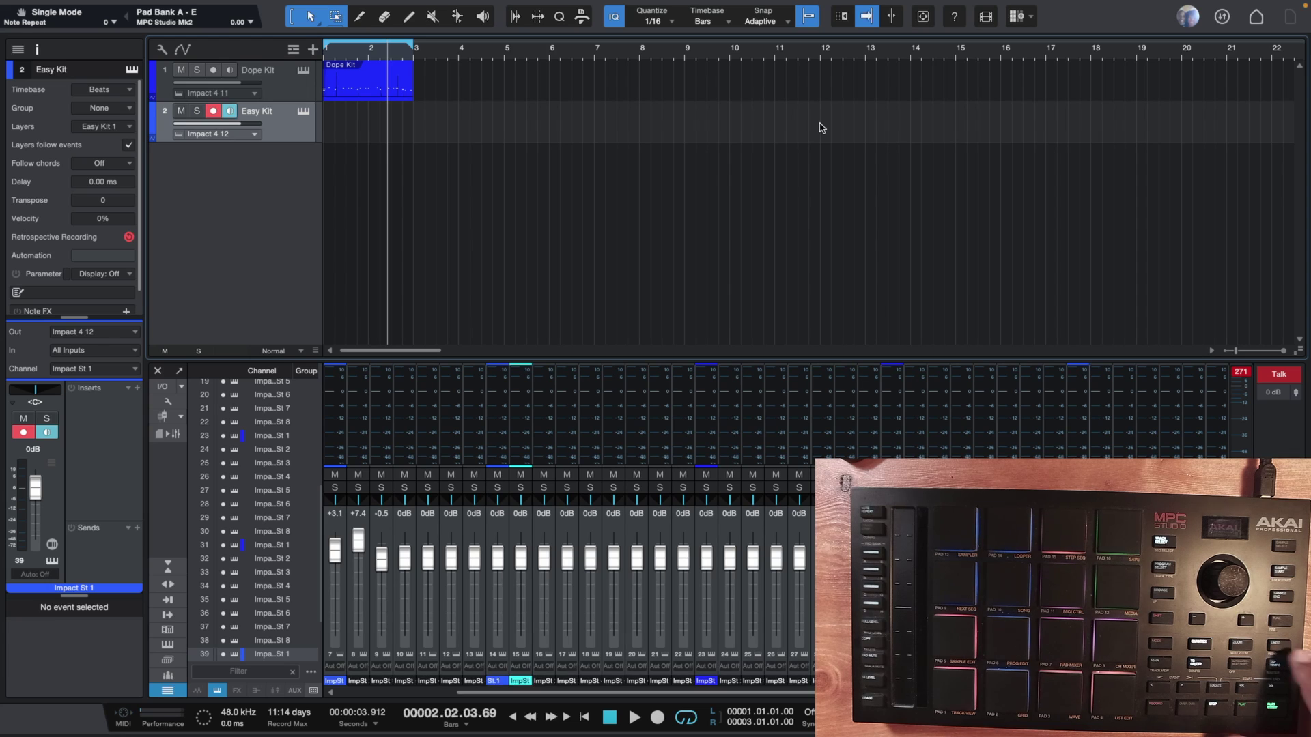
key("ctrl+y")
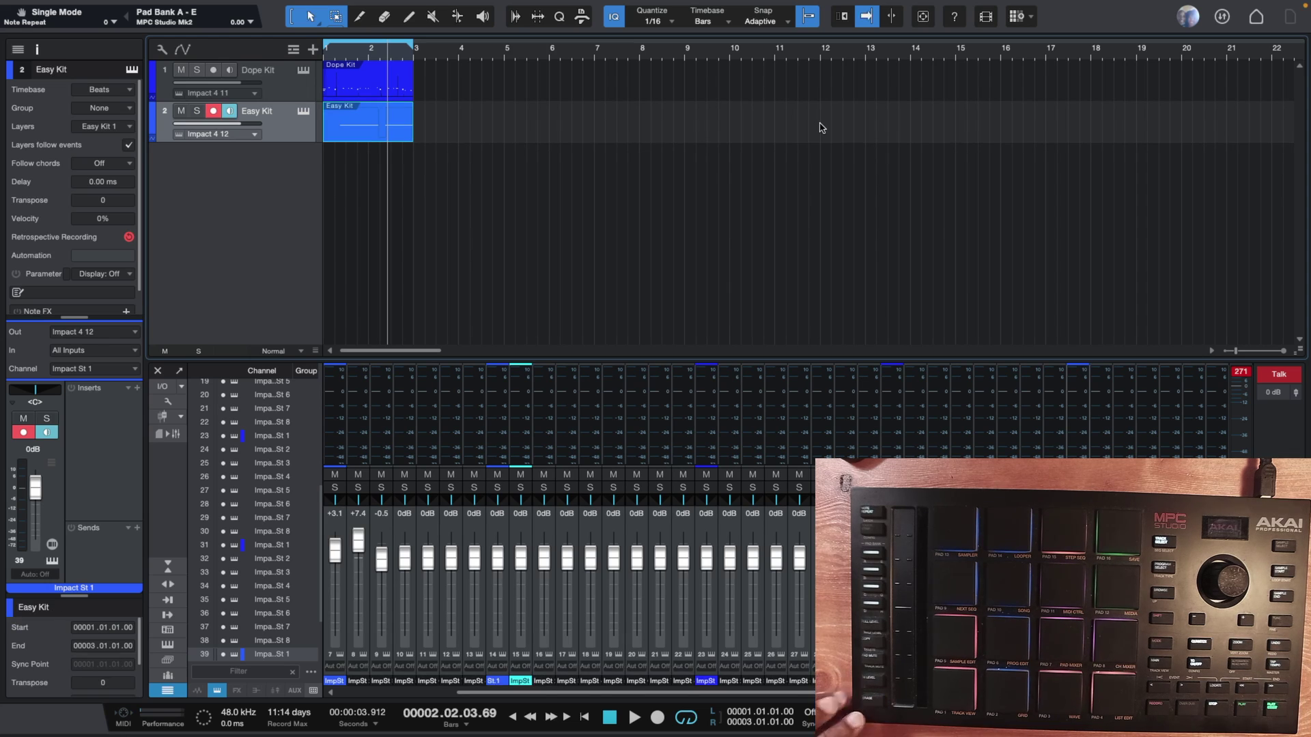
key("ctrl+z")
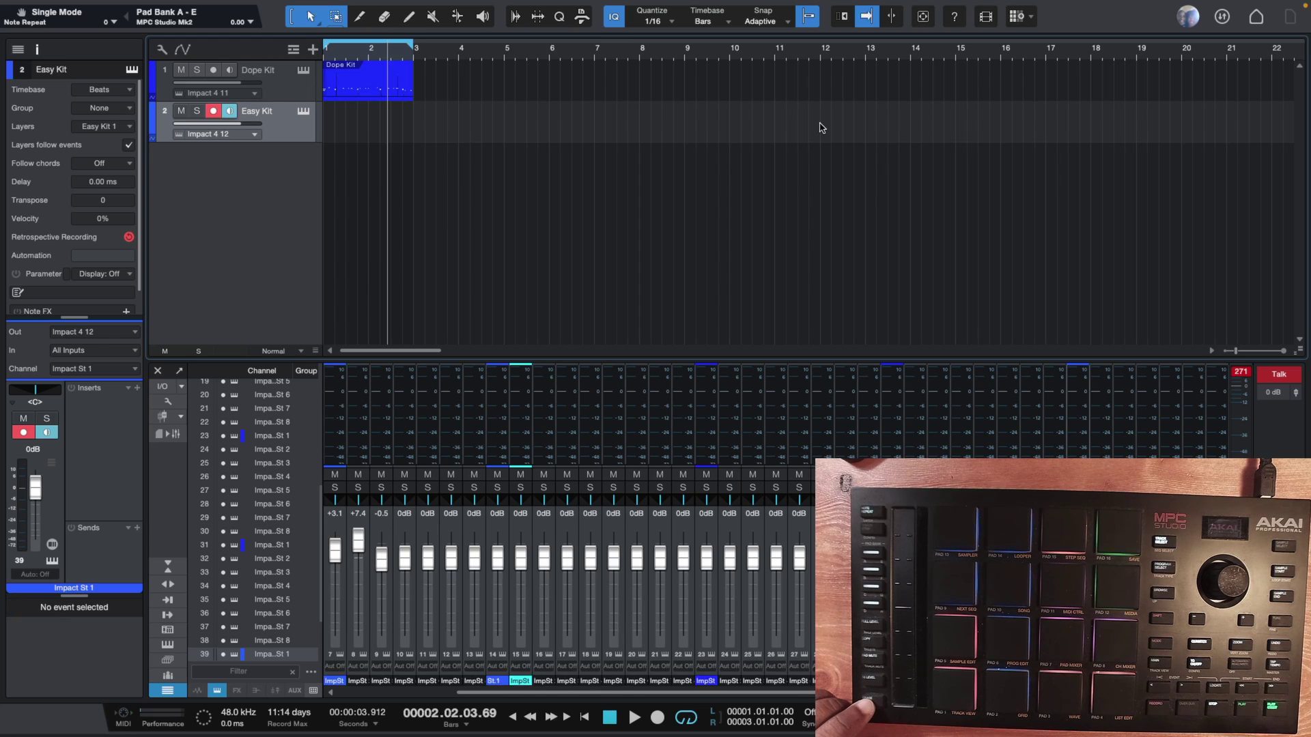
key("ctrl+y")
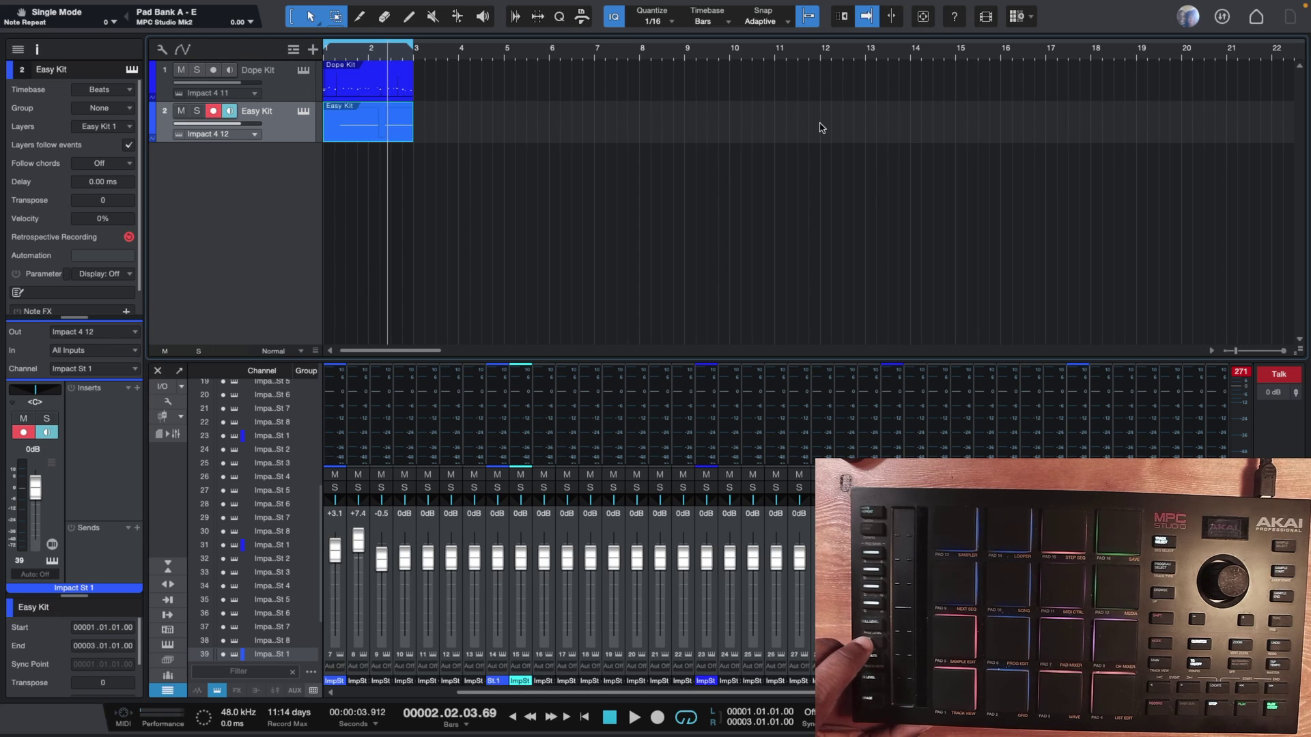
Duplicate the two-bar Easy Kit event five times in a row, up to bar 13.
key("d")
key("d")
key("d")
key("d")
key("d")
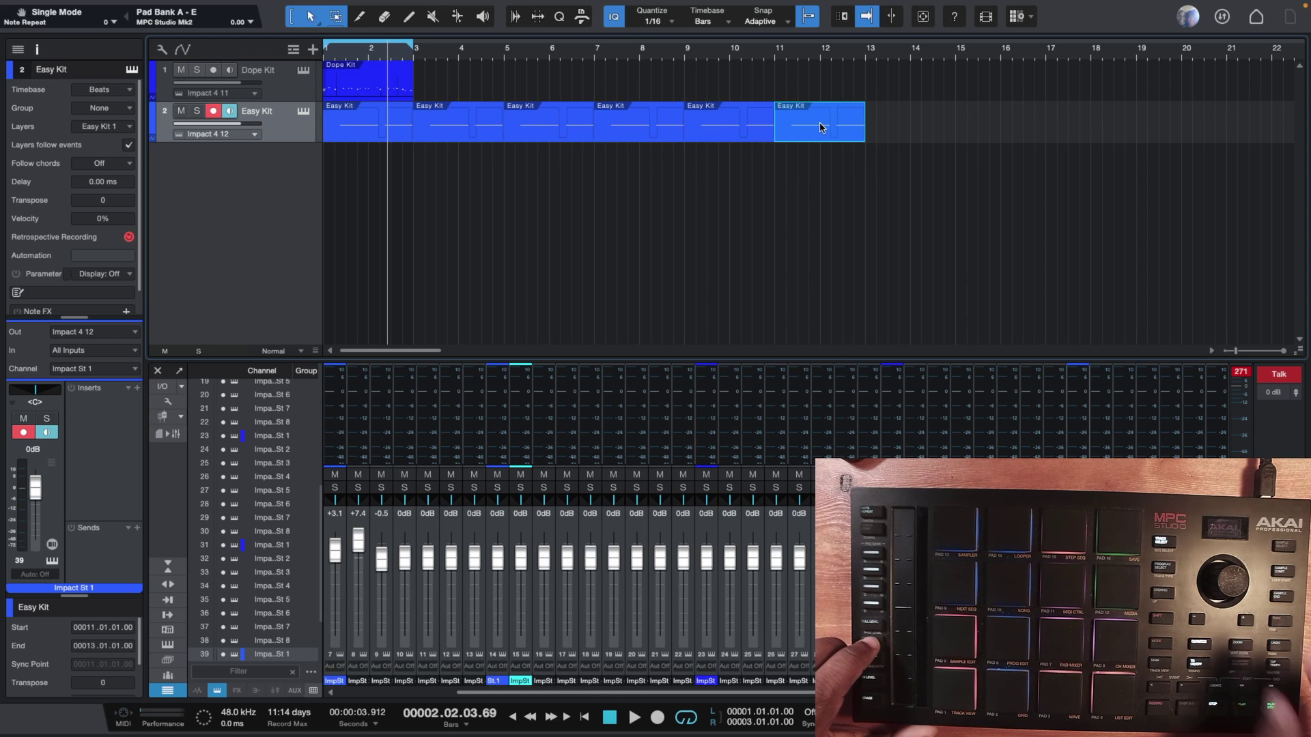
Duplicate the Dope Kit event five times in a row so the drum pattern also runs to bar 13.
key("Up")
key("d")
key("d")
key("d")
key("d")
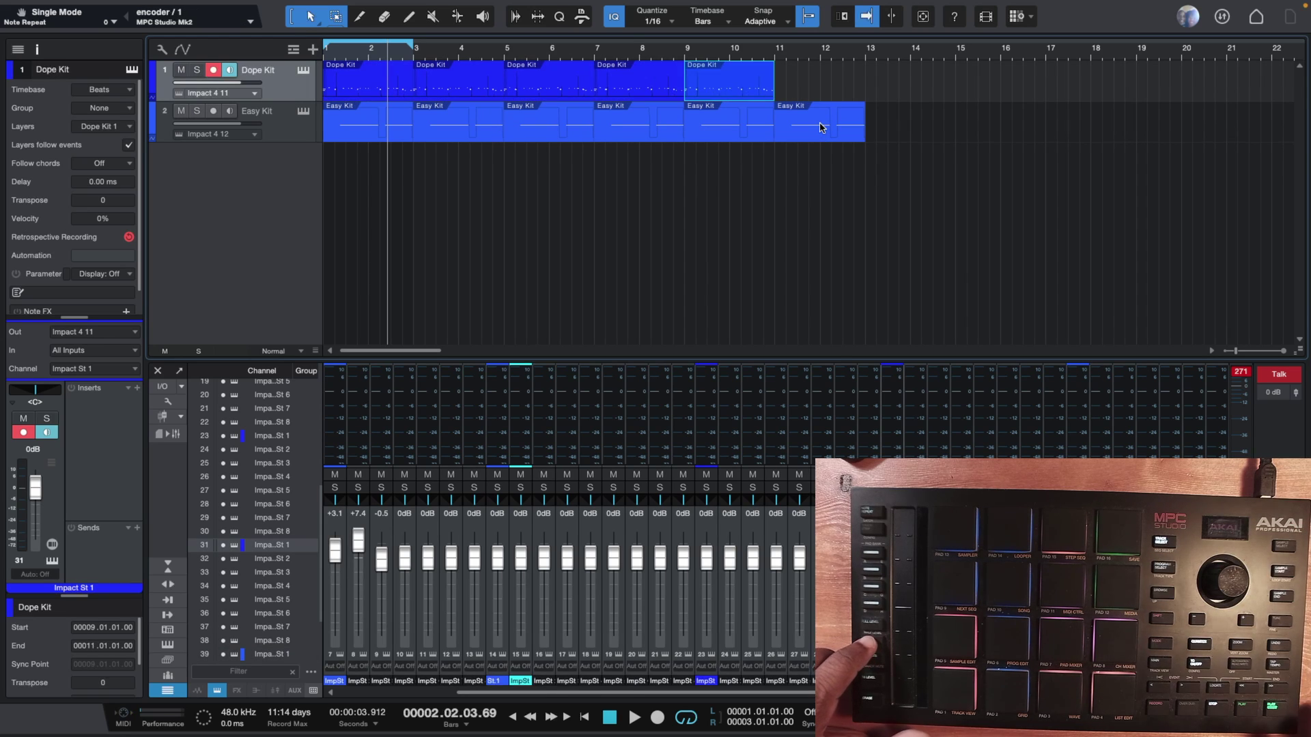
key("d")
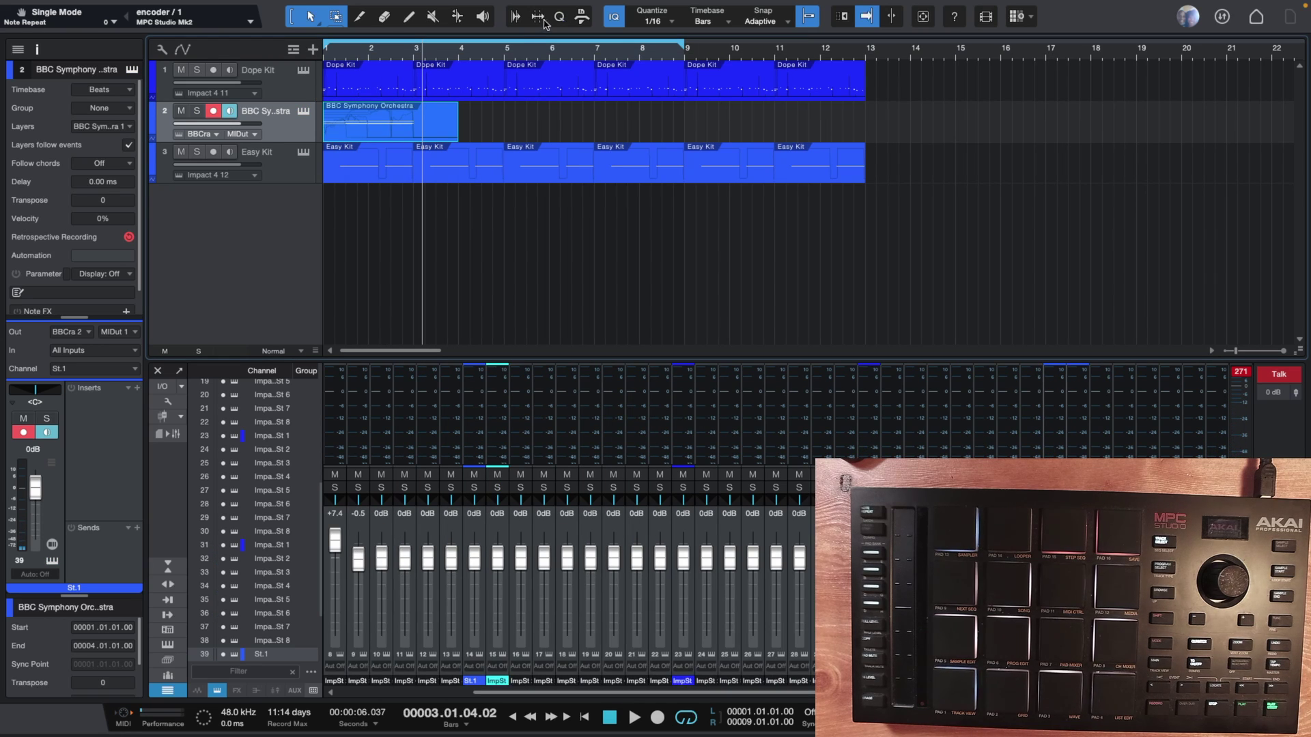
Shorten the BBC Symphony Orchestra event to end at bar 3, duplicate it four times and start playback.
left_click_drag(461, 116, 416, 120)
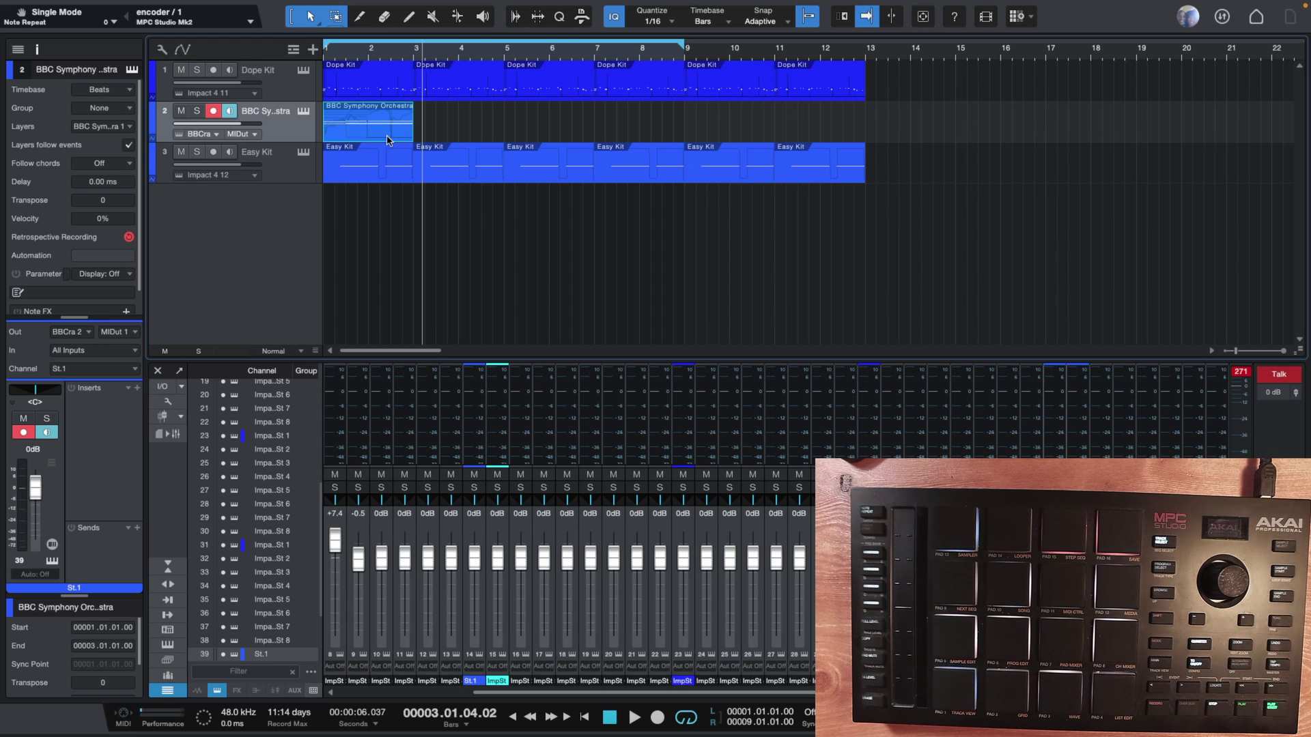
key("d")
key("d")
key("d")
key("d")
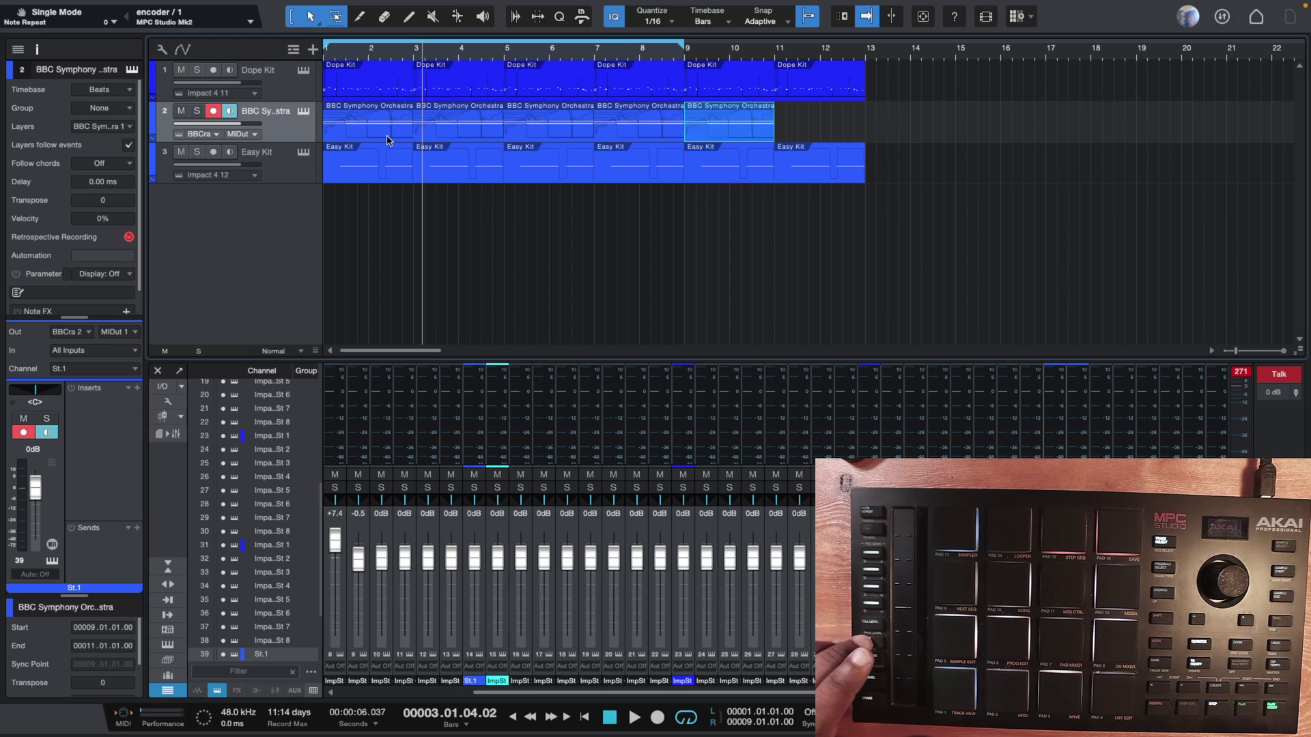
key("space")
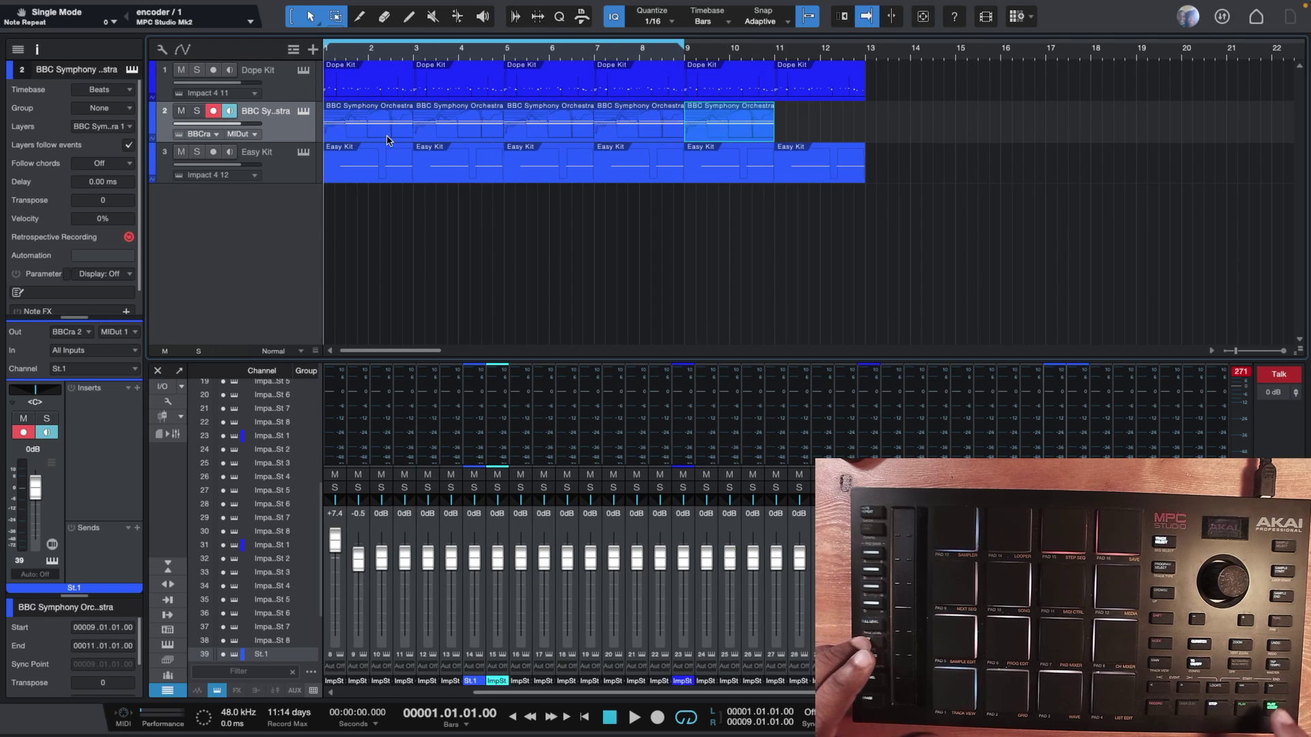
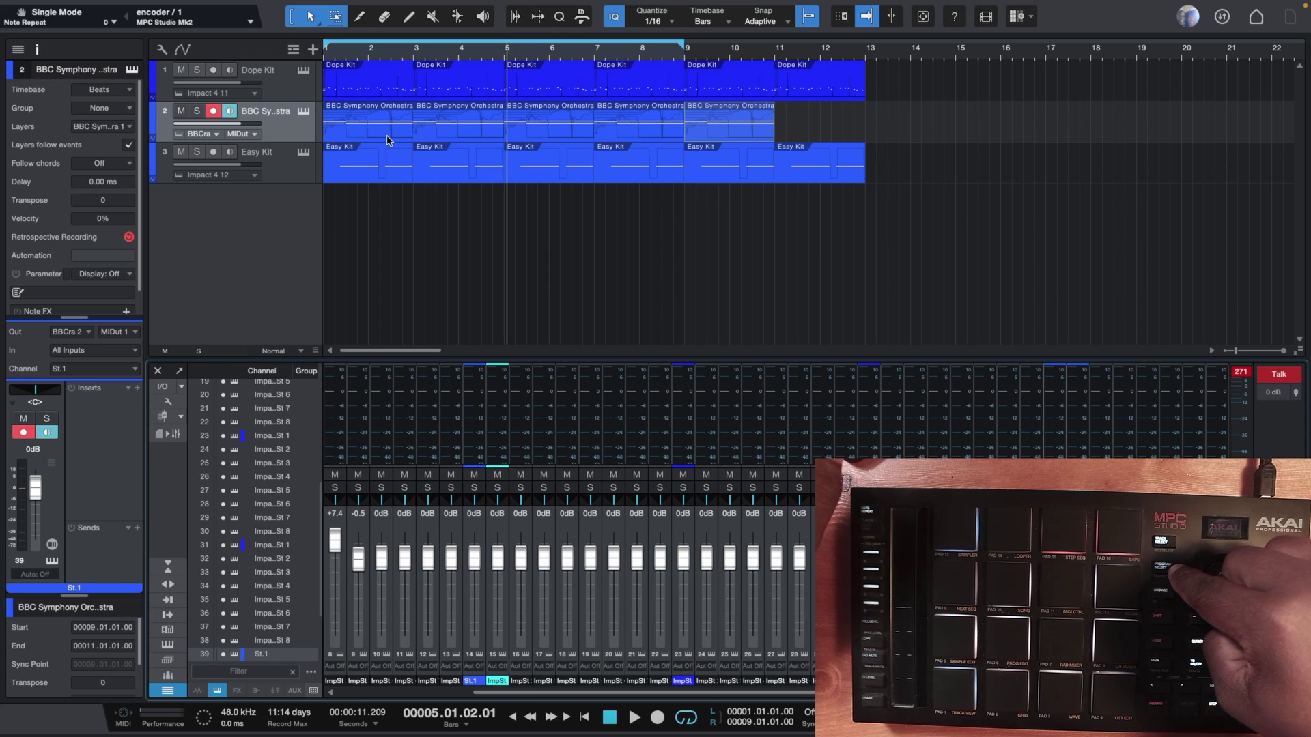
Switch back and forth between the note editor and the mixer, finishing by opening the editor and the browser.
key("F2")
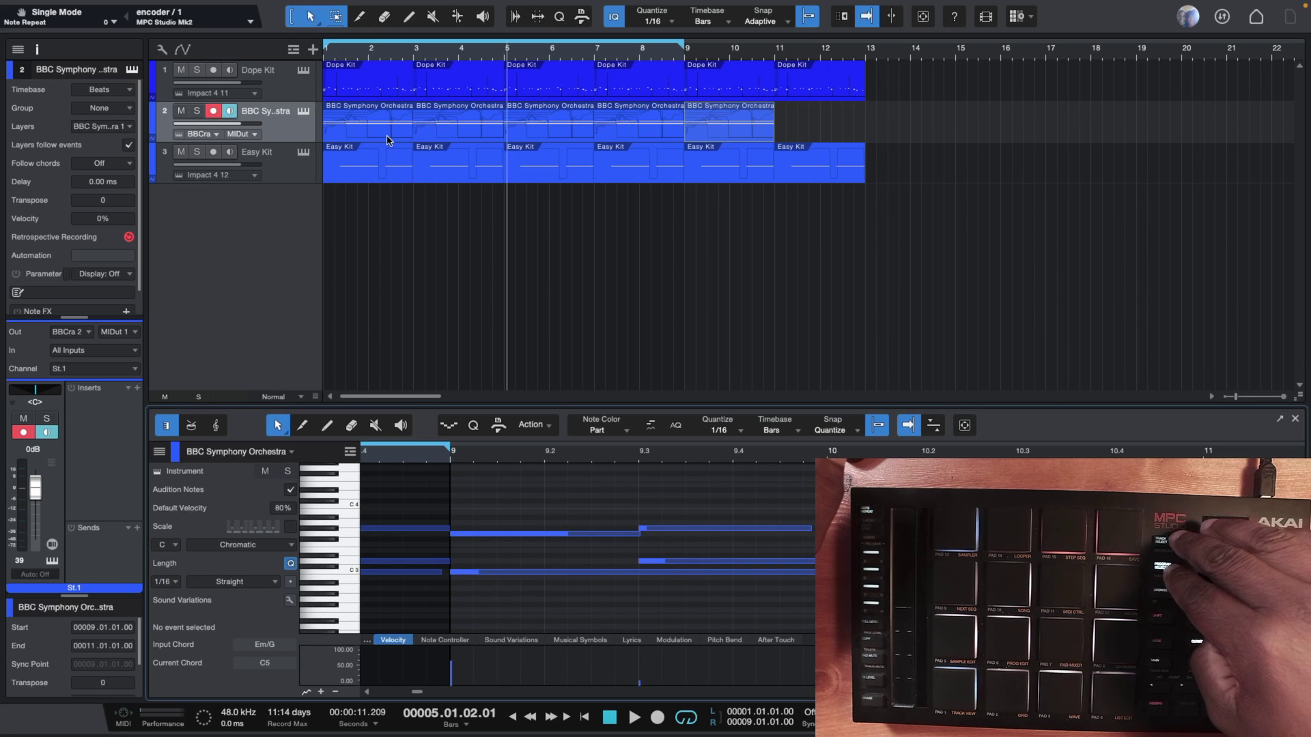
key("F3")
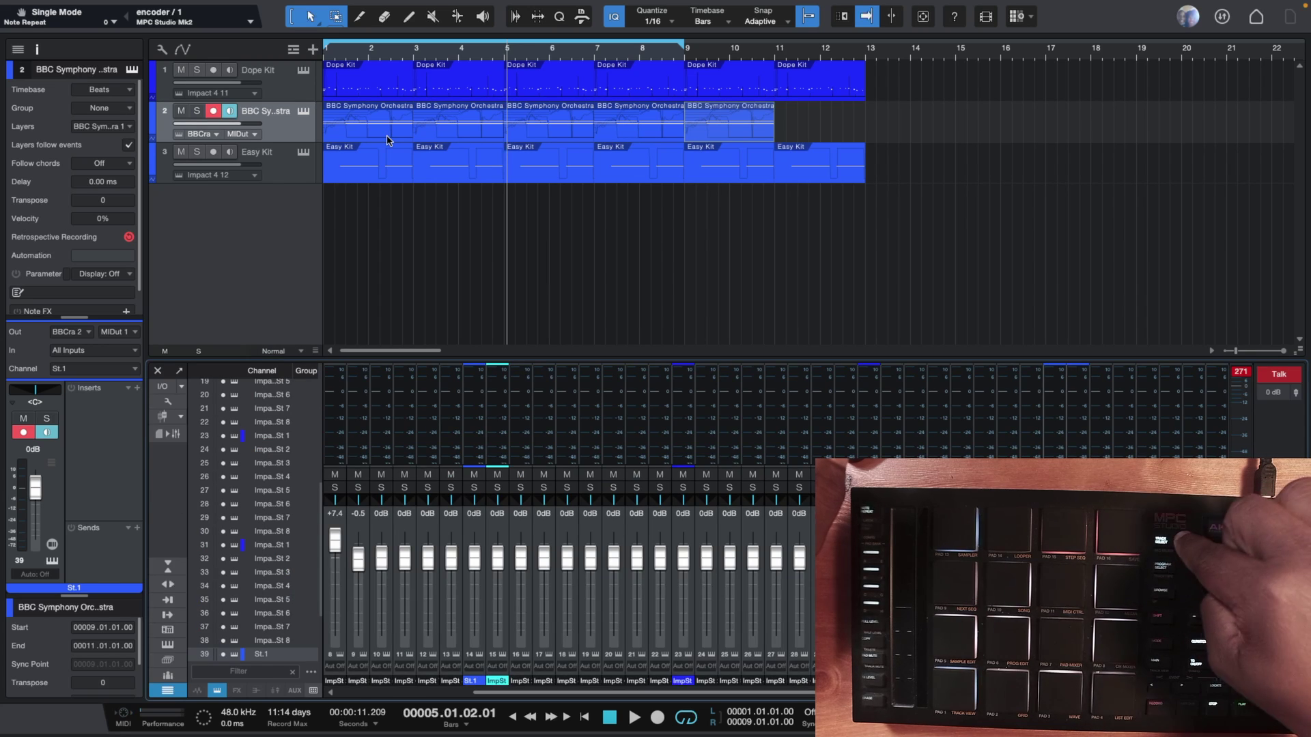
key("F2")
key("F3")
key("F2")
key("F3")
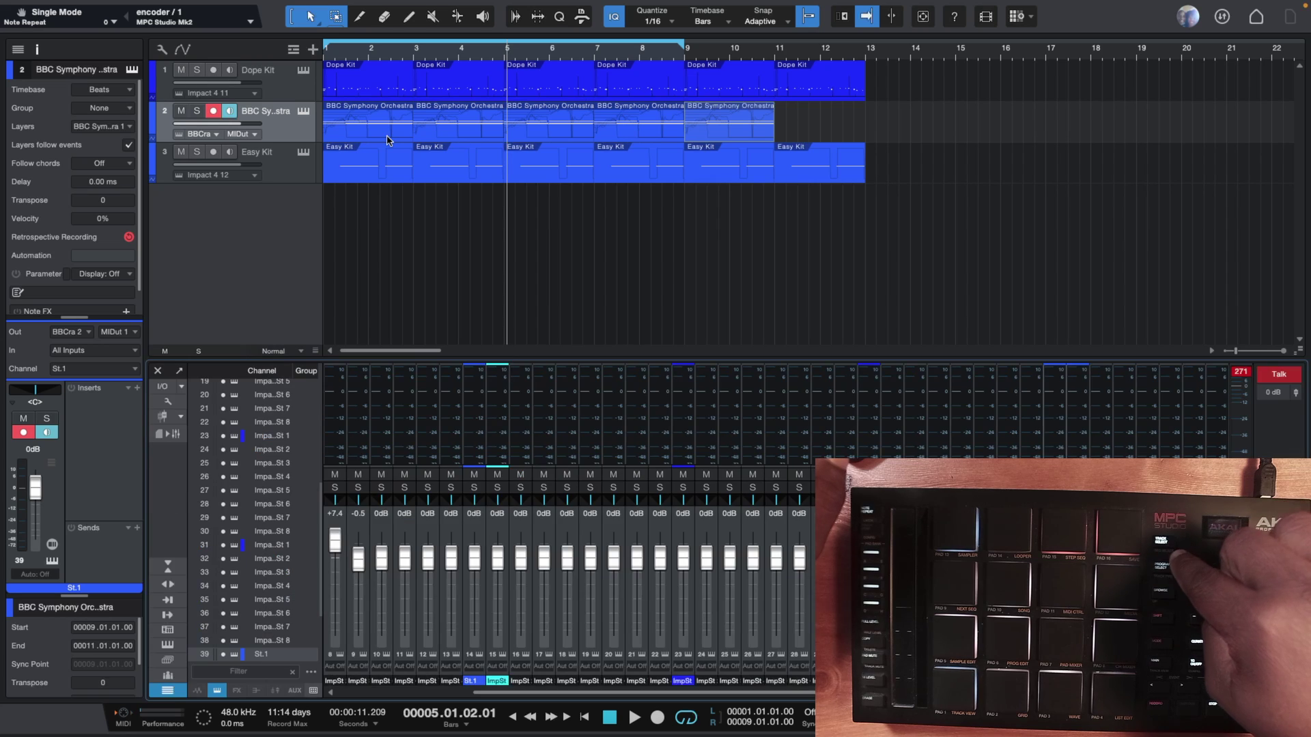
key("F2")
key("F5")
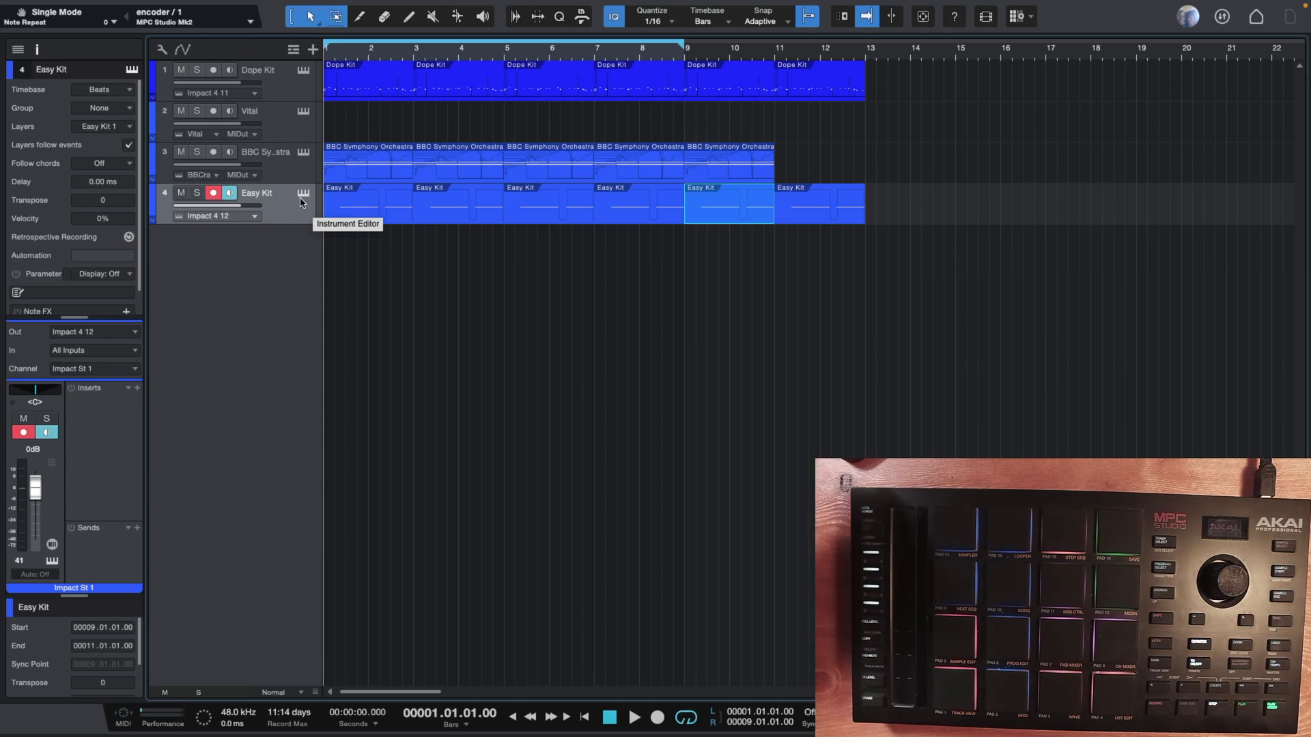
Add a mono audio track below the Easy Kit track.
right_click(246, 254)
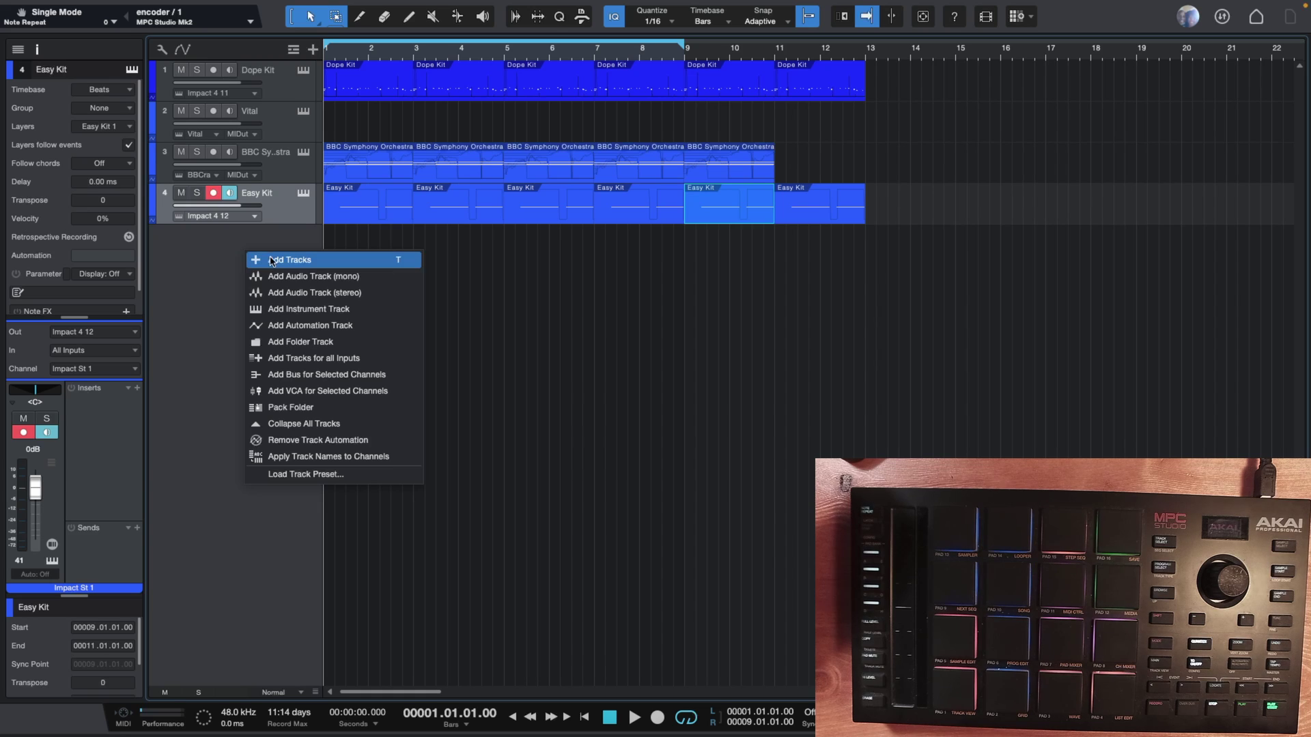
left_click(302, 280)
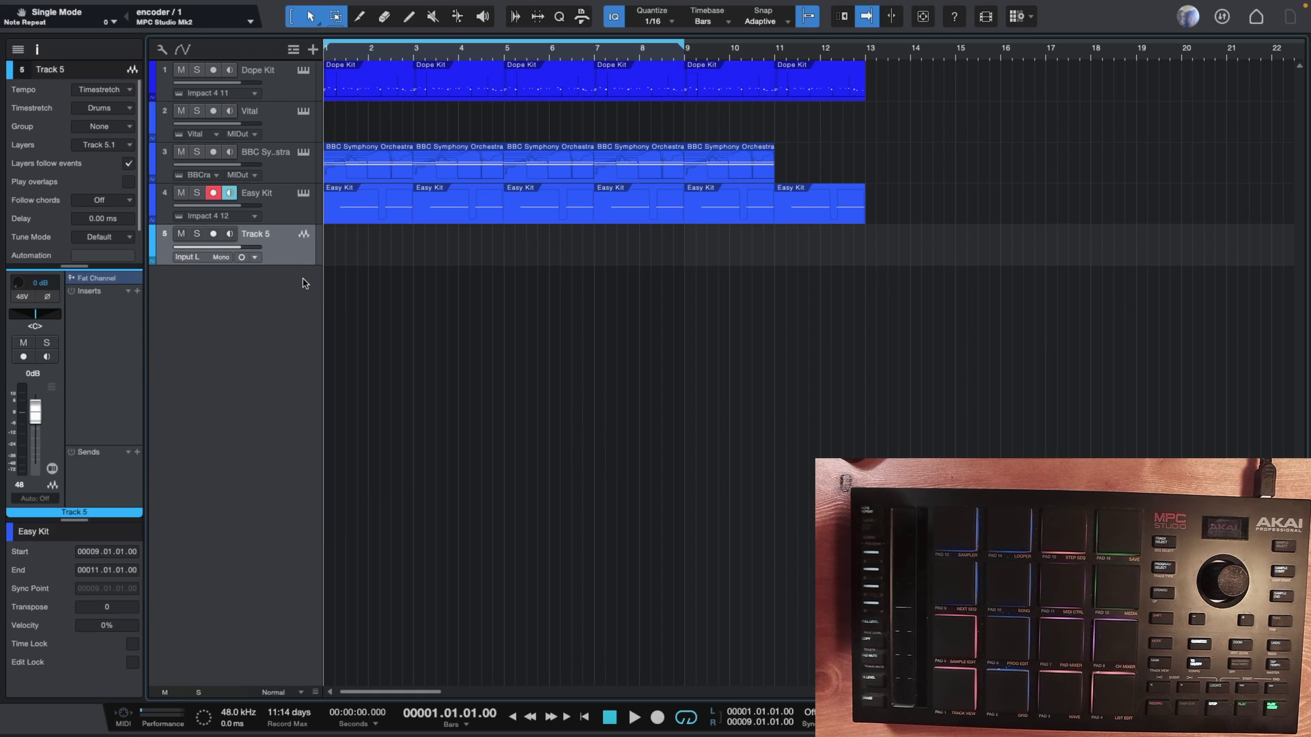